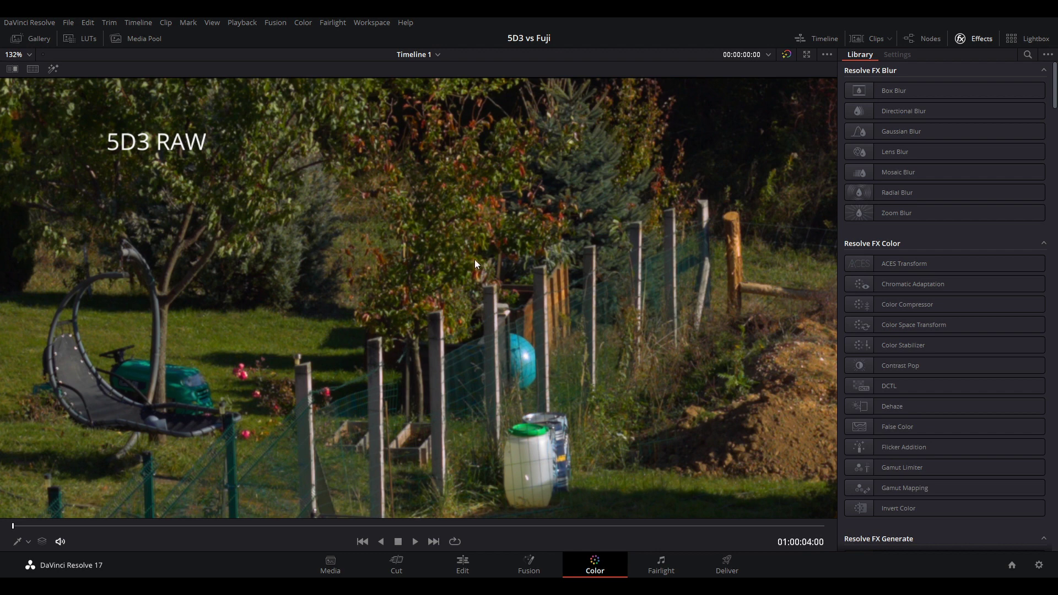
Flip between the X-T3 H.265 400Mbps and 5D3 RAW clips, ending on 5D3 RAW
key(Up)
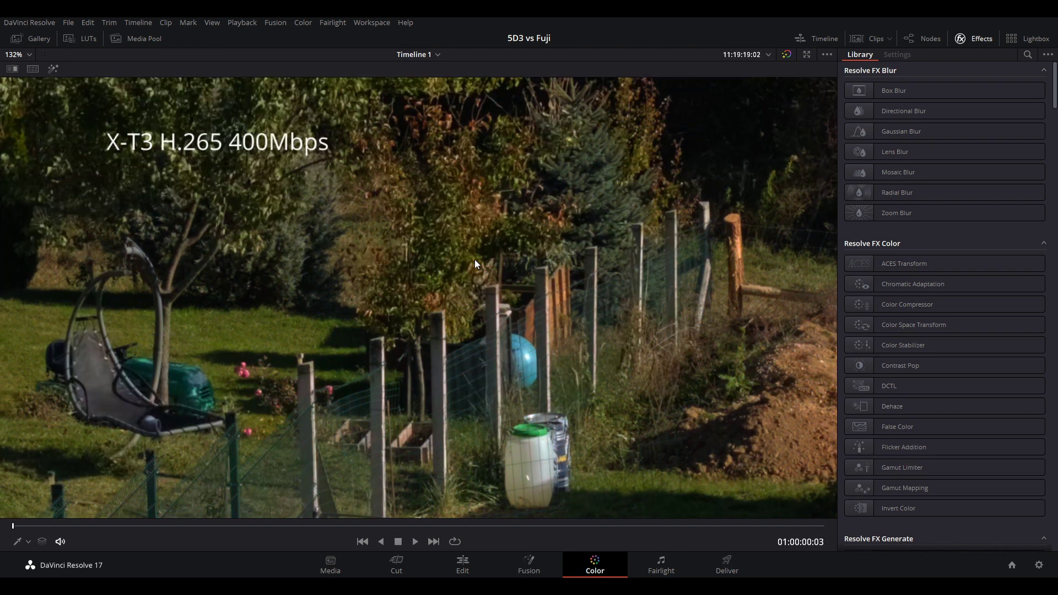
key(Down)
key(Up)
key(Down)
key(Up)
key(ctrl+w)
key(ctrl+w)
key(ctrl+w)
key(ctrl+w)
key(Down)
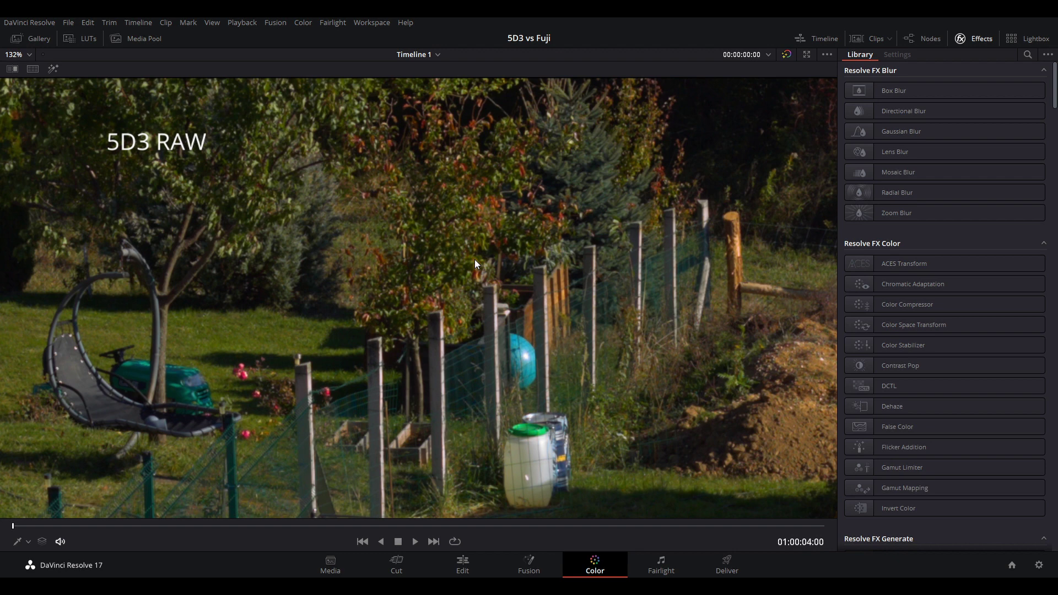
Alternate between the 5D3 RAW and H.265 100Mbps clips to compare them
key(Down)
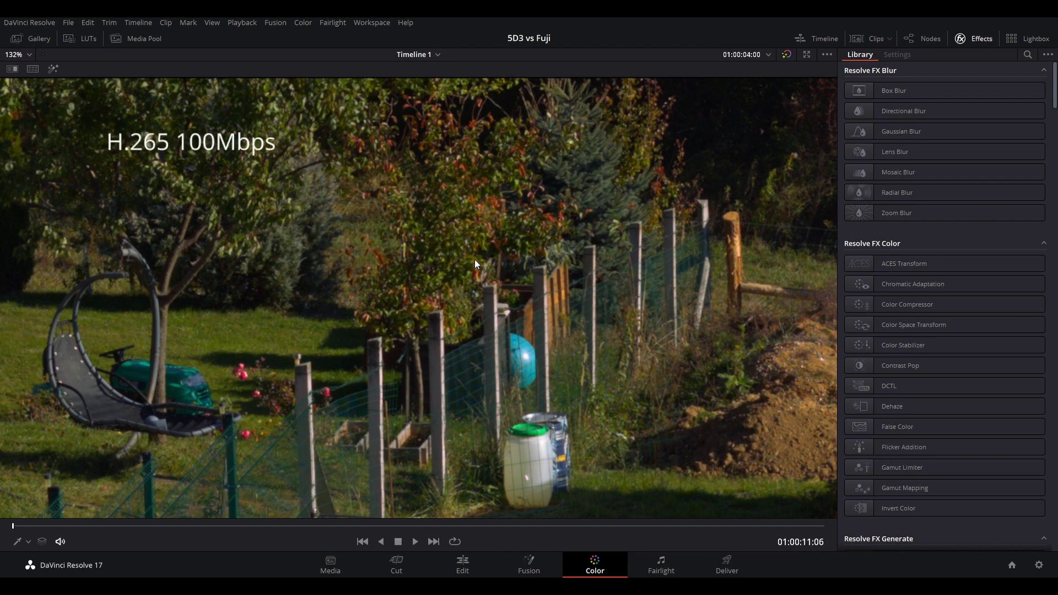
key(Up)
key(Down)
key(Up)
key(Down)
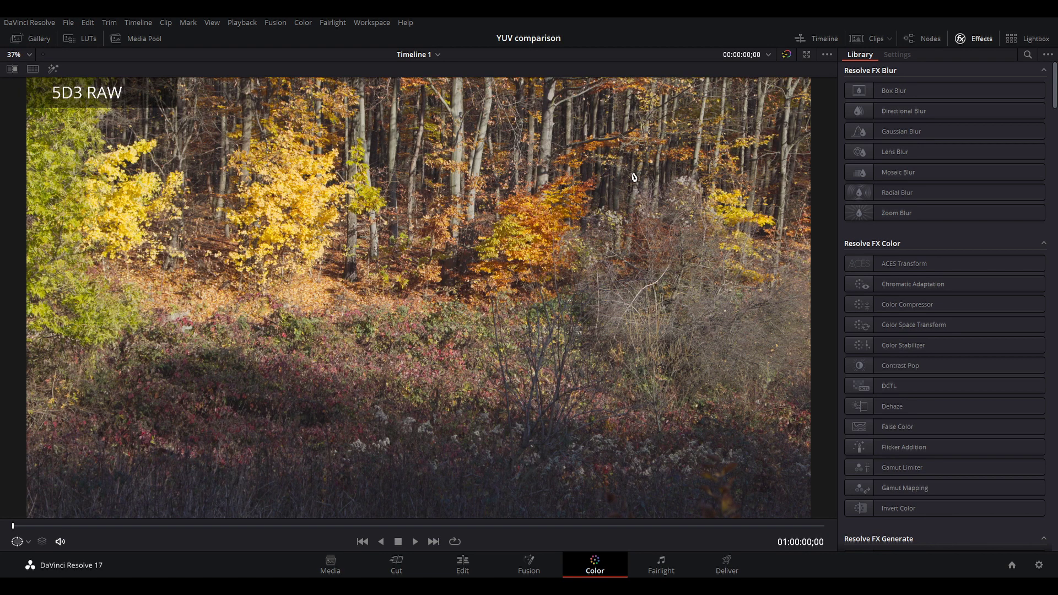
Step through the 5D3 RAW, X-T3 F-Log and EOS R C-Log forest clips, ending on EOS R C-Log
key(Down)
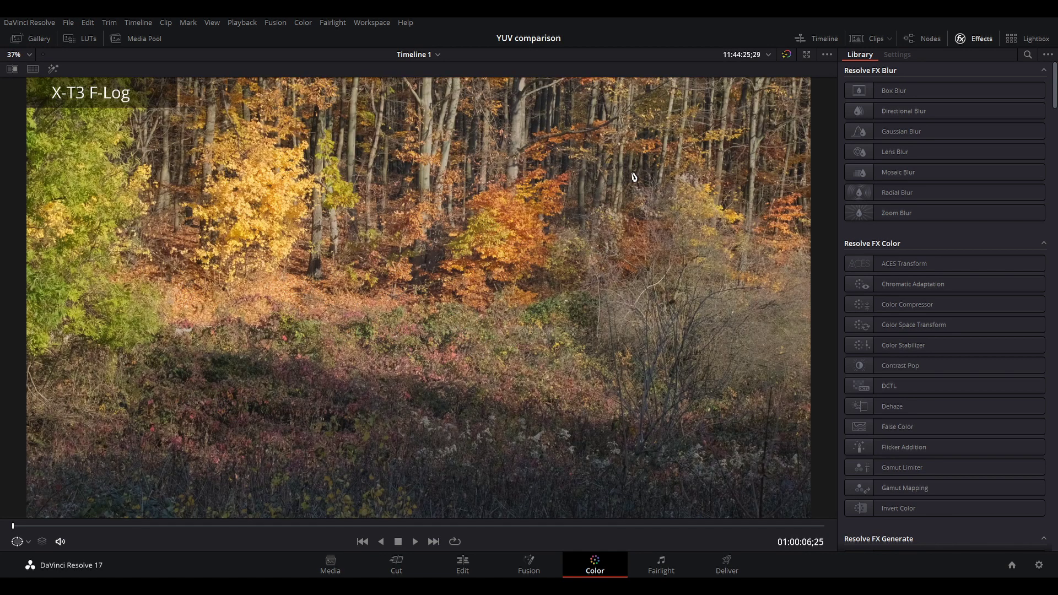
key(Down)
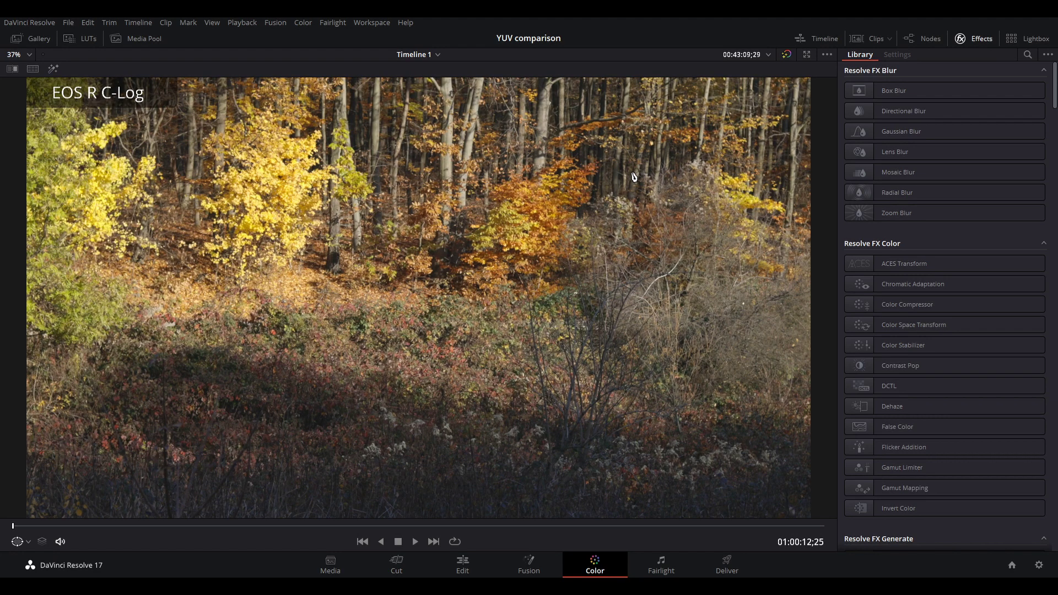
key(Up)
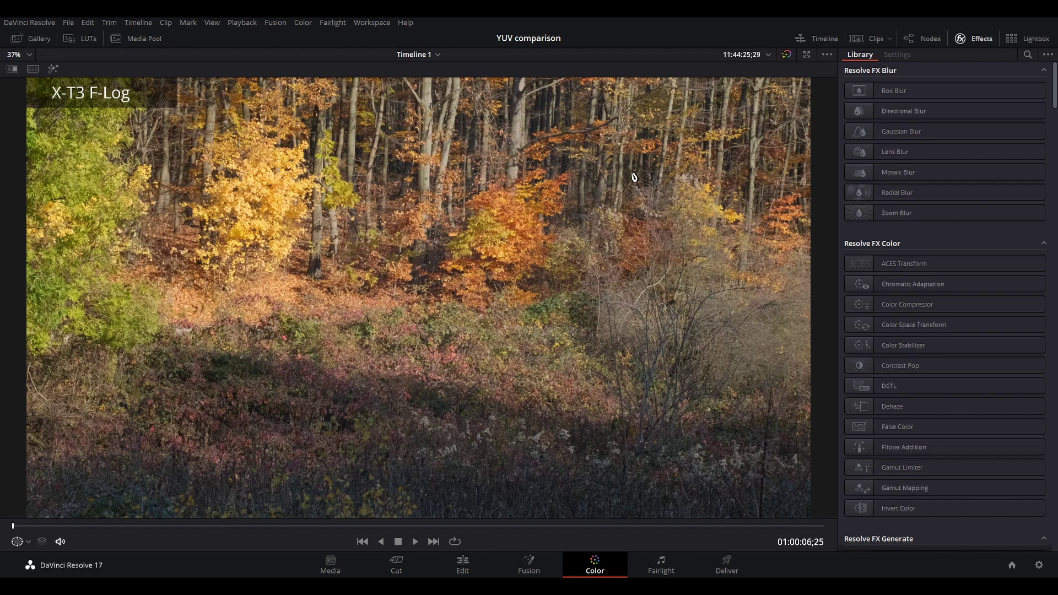
key(Up)
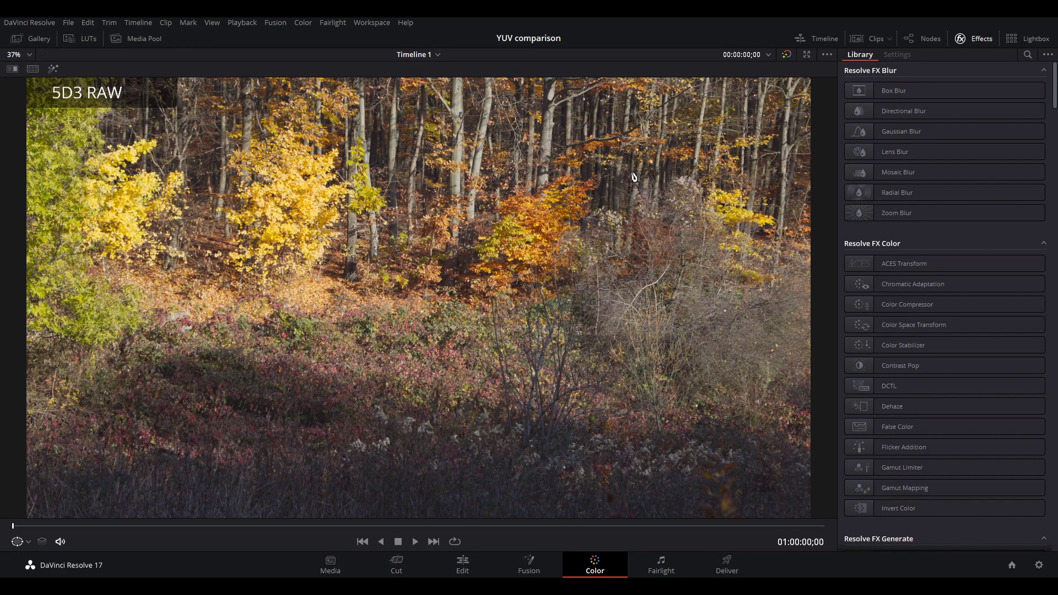
key(Down)
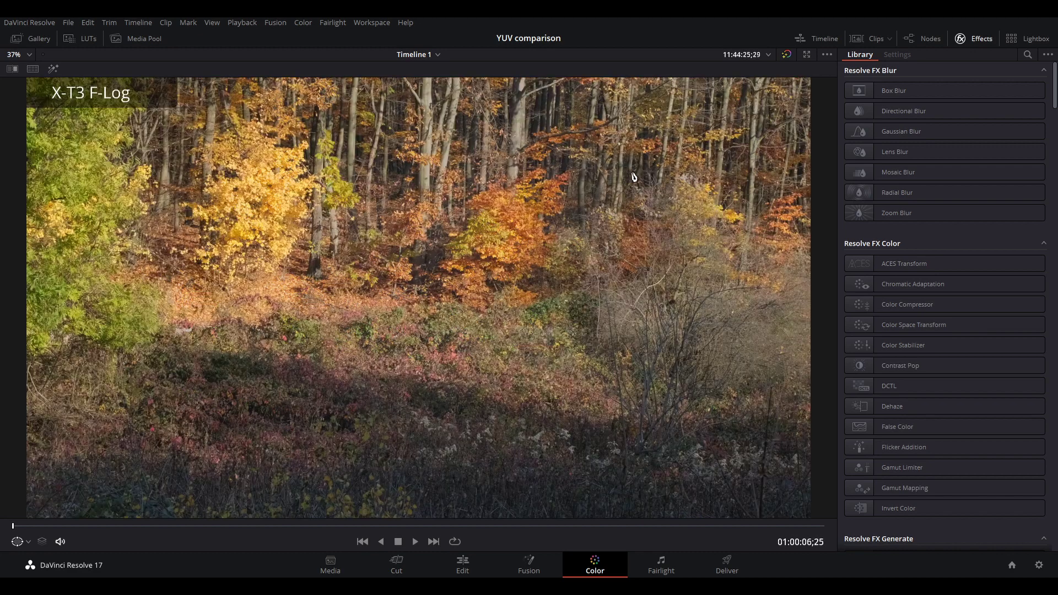
key(Down)
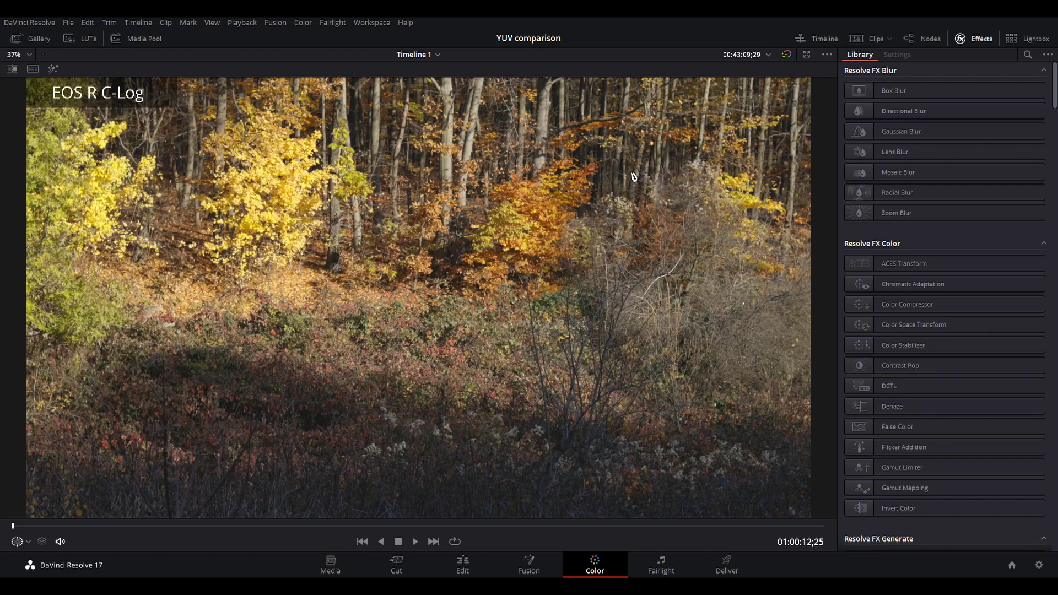
Return to the 5D3 RAW clip and zoom the viewer to 114% on the undergrowth
key(Up)
key(Up)
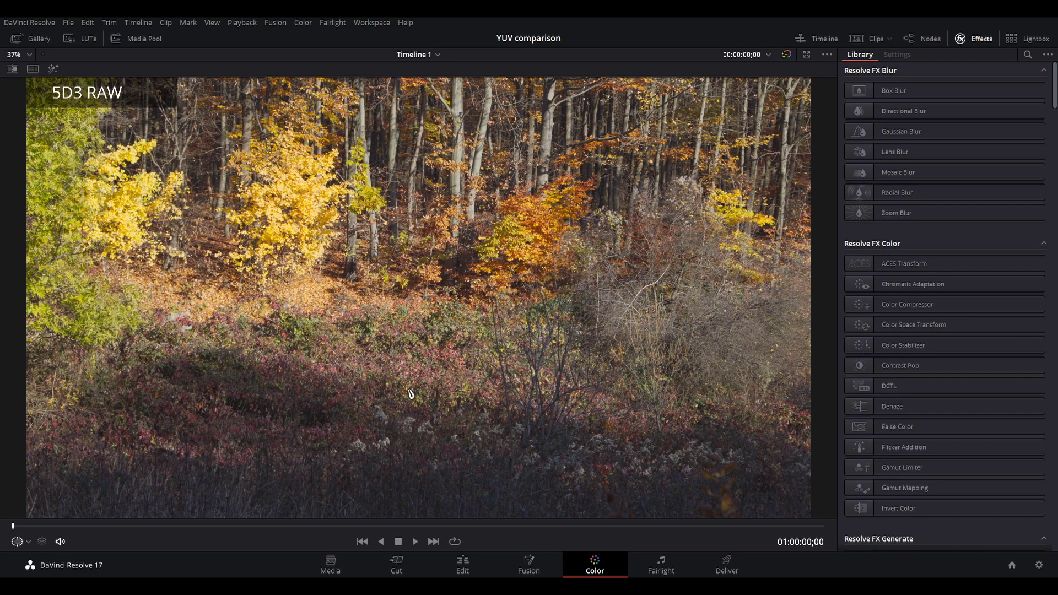
scroll(415, 367, up, 5)
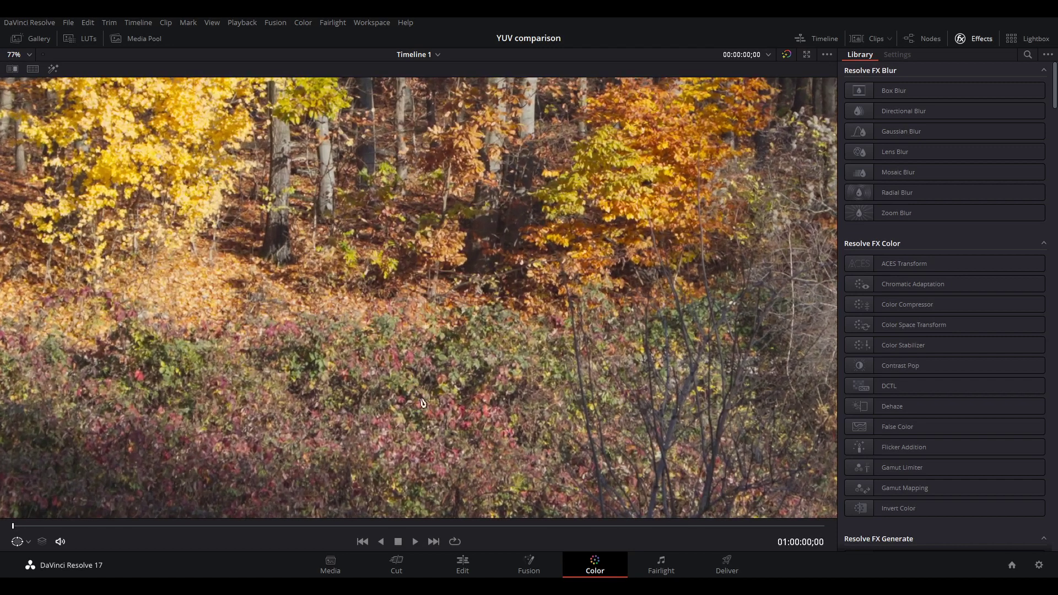
scroll(423, 406, up, 4)
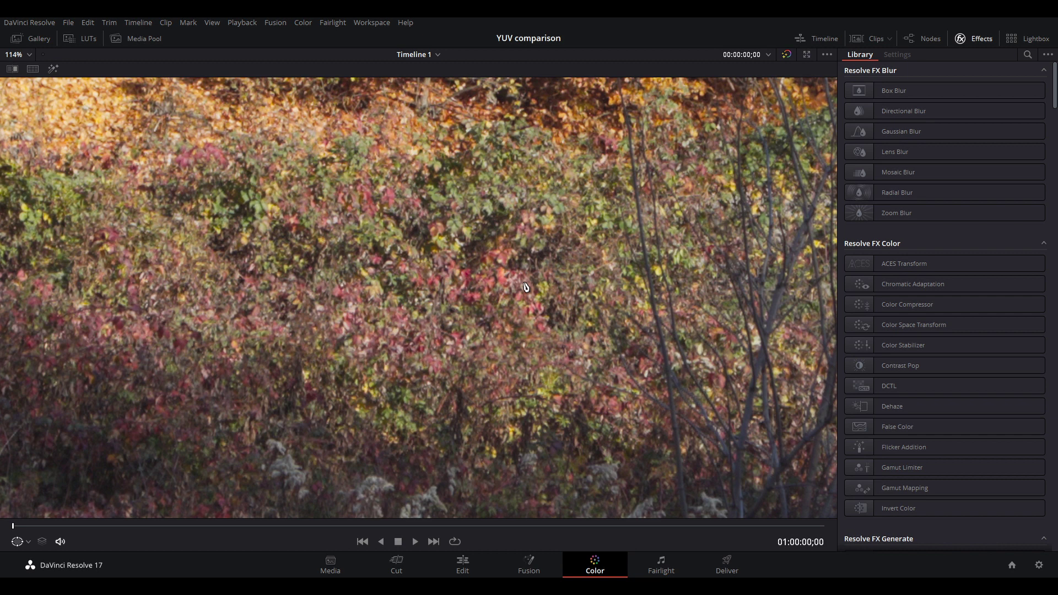
Cycle through the 5D3 RAW, X-T3 F-Log and EOS R C-Log clips, ending on EOS R C-Log
key(Down)
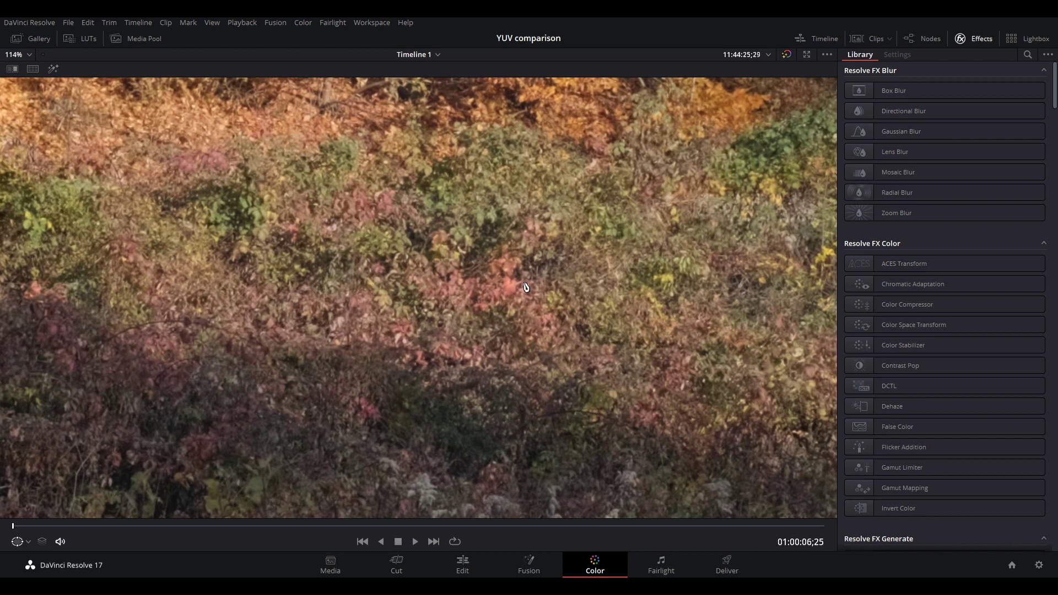
key(Up)
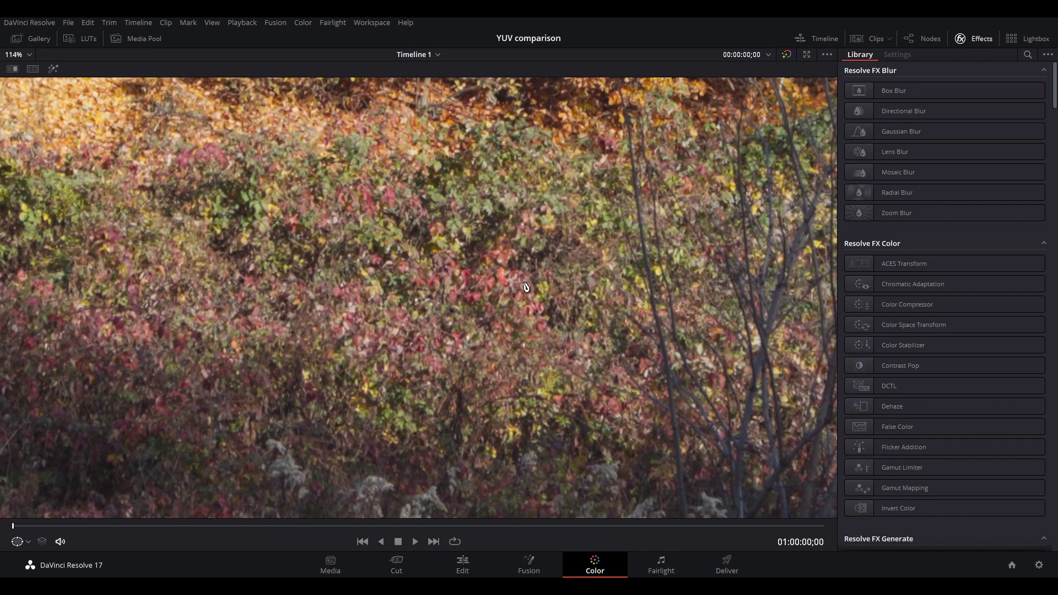
key(Down)
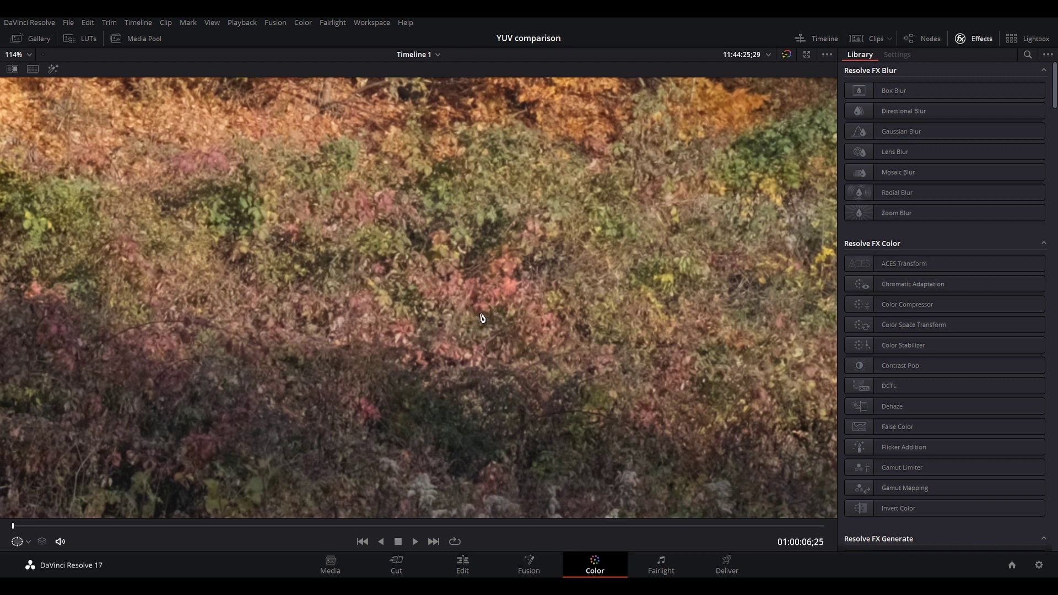
key(Down)
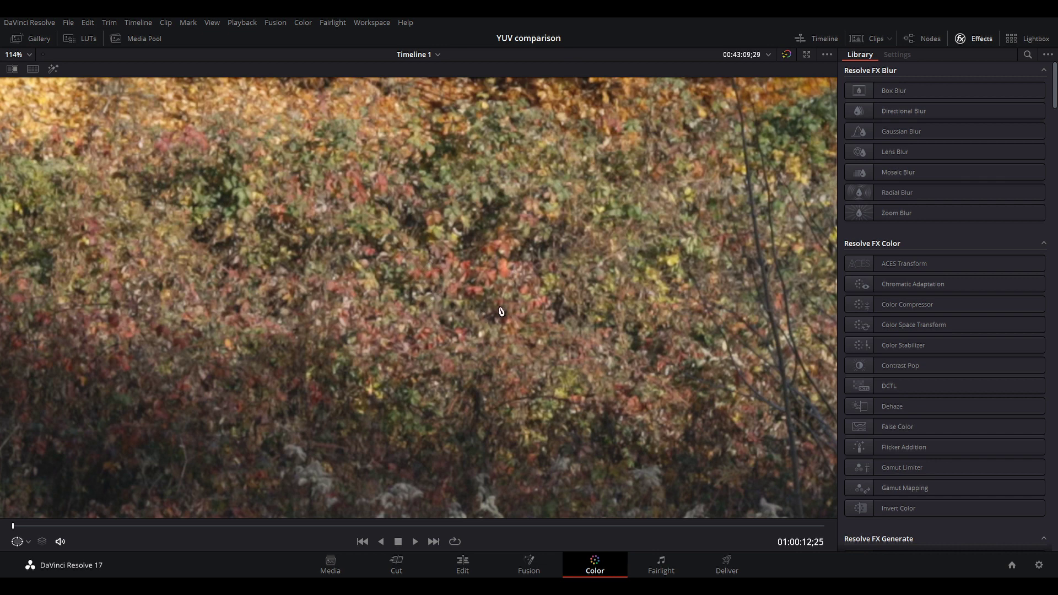
key(Up)
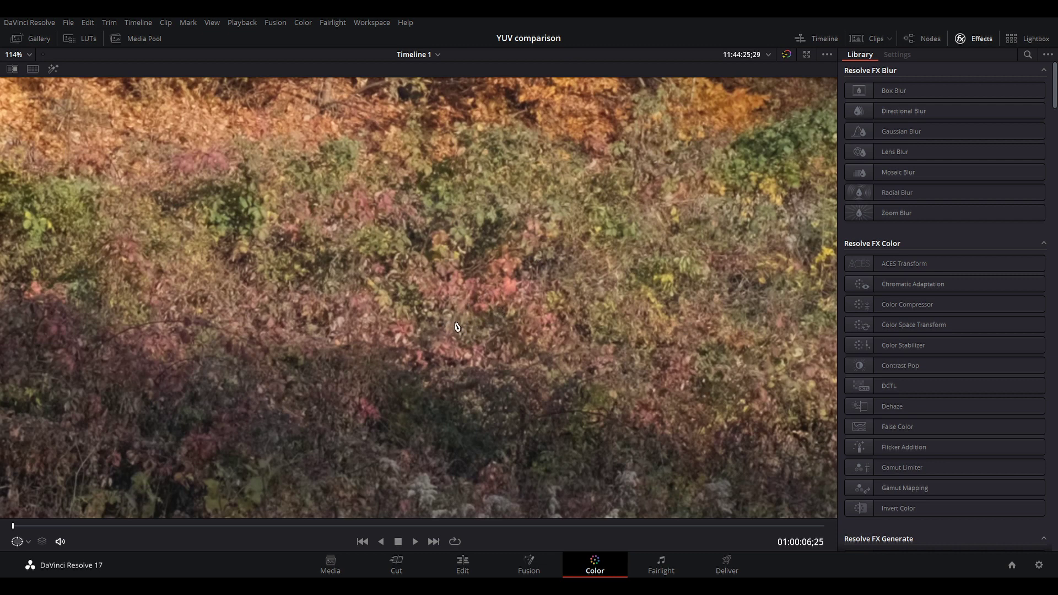
key(Up)
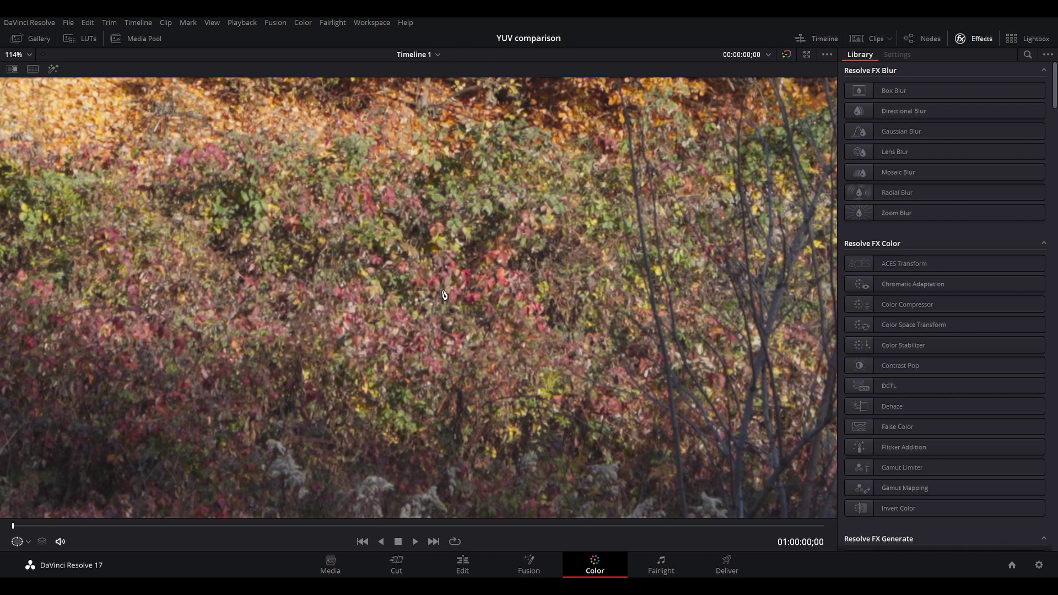
key(Down)
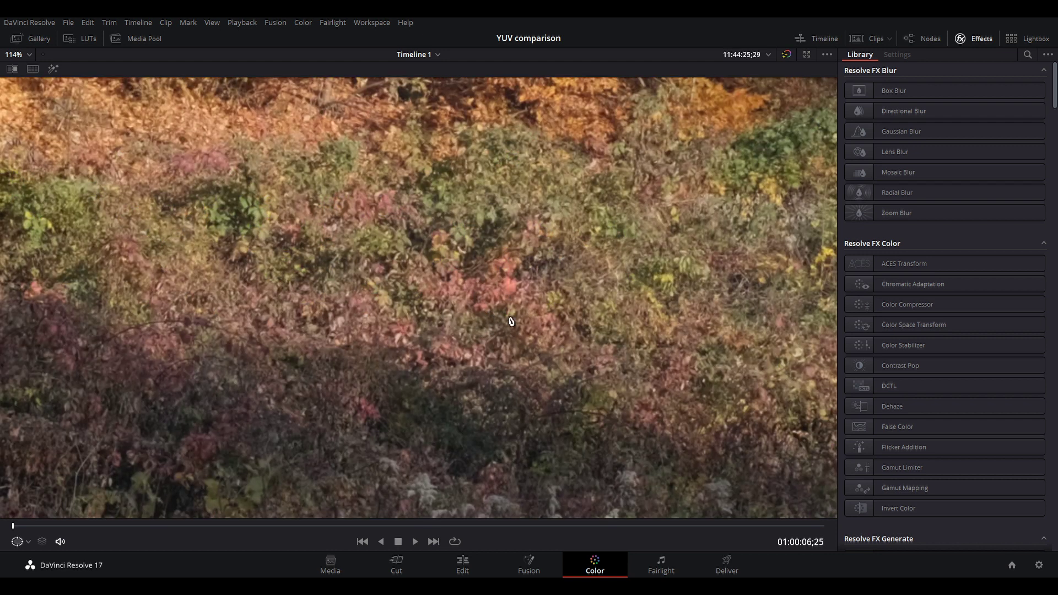
key(Down)
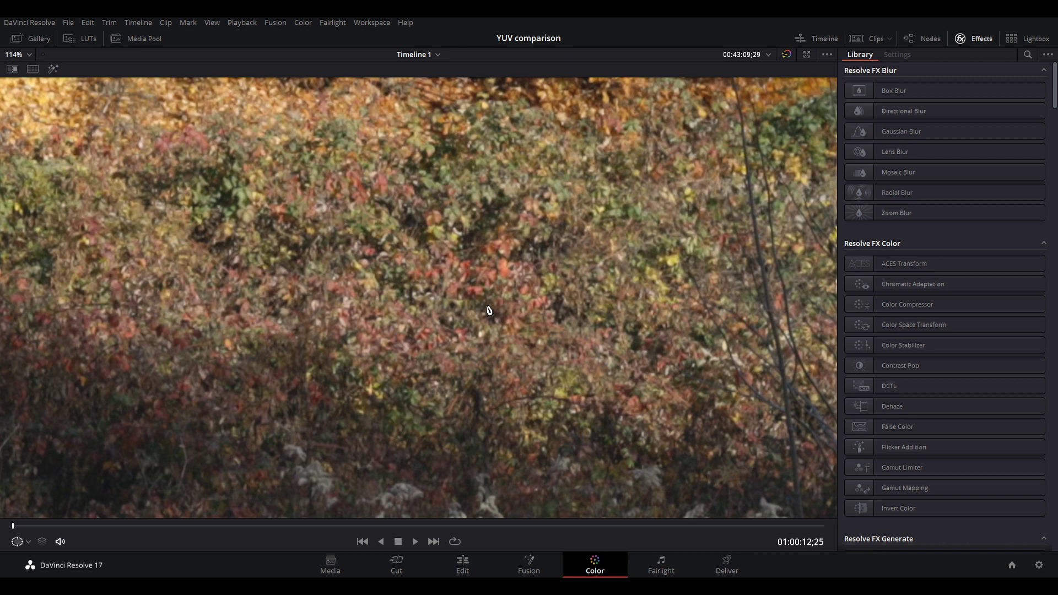
Advance to the RGB versus YCbCr channel comparison grid clip
key(Down)
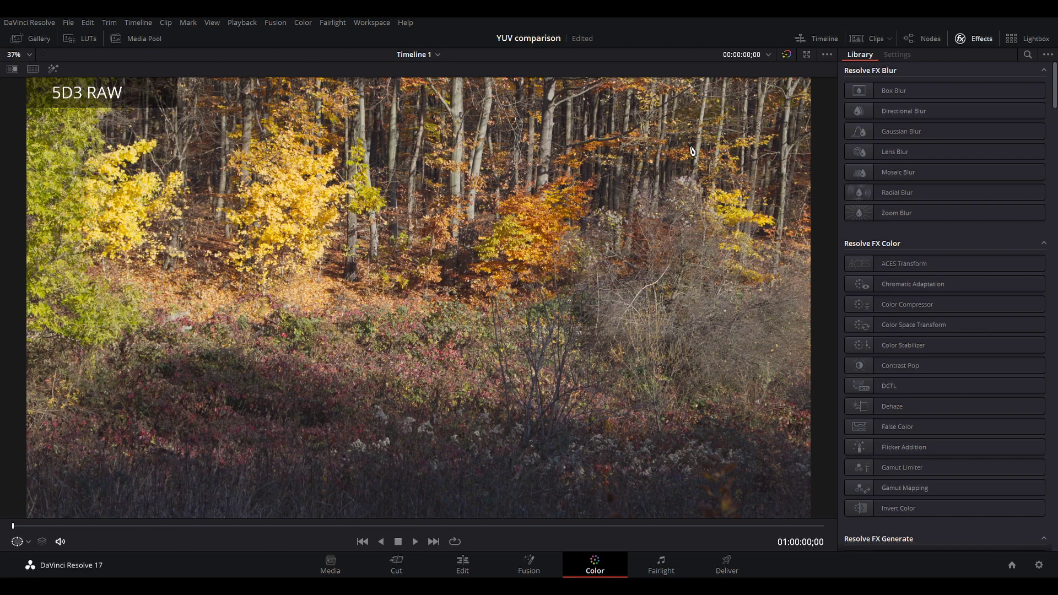
Drag the DCTL effect onto the 5D3 RAW clip's node to show its BT.709 Cr channel
drag(693, 150, 696, 154)
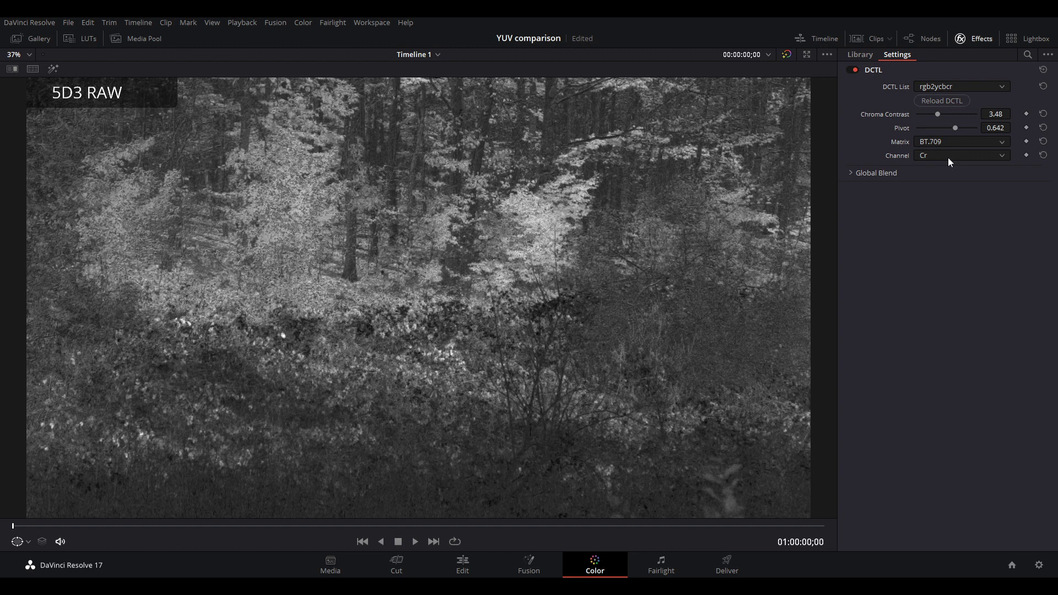
Save the YUV comparison project with Ctrl+S
key(ctrl+s)
scroll(444, 385, up, 5)
scroll(470, 430, up, 7)
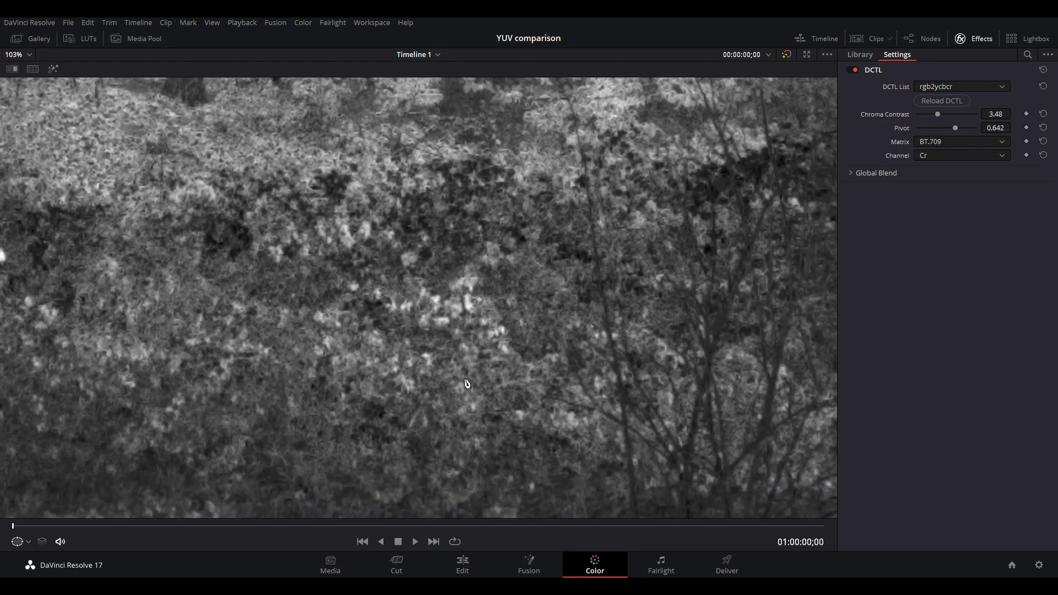
key(ctrl+z)
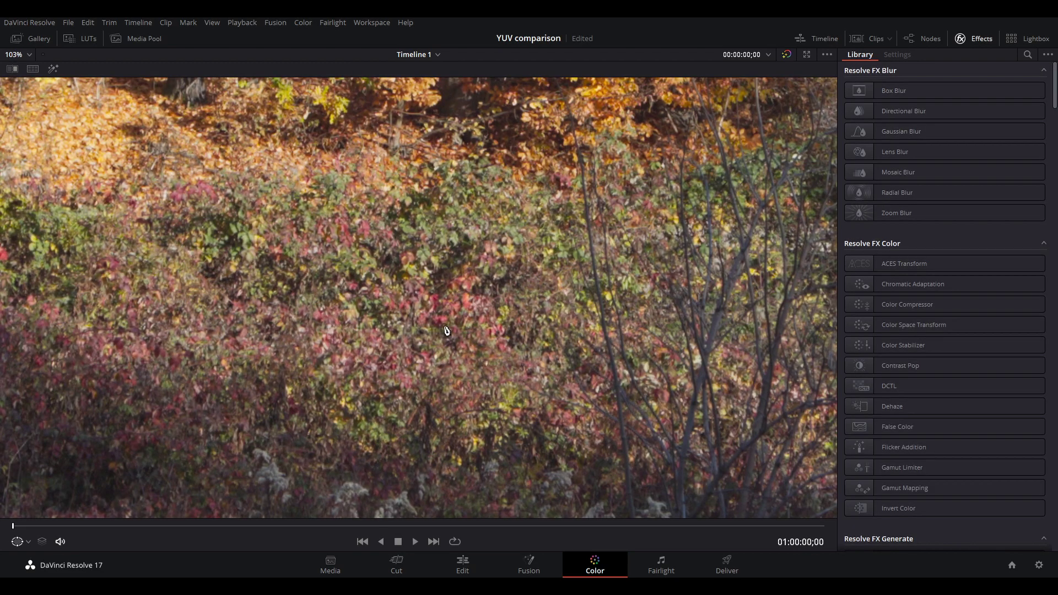
key(ctrl+shift+z)
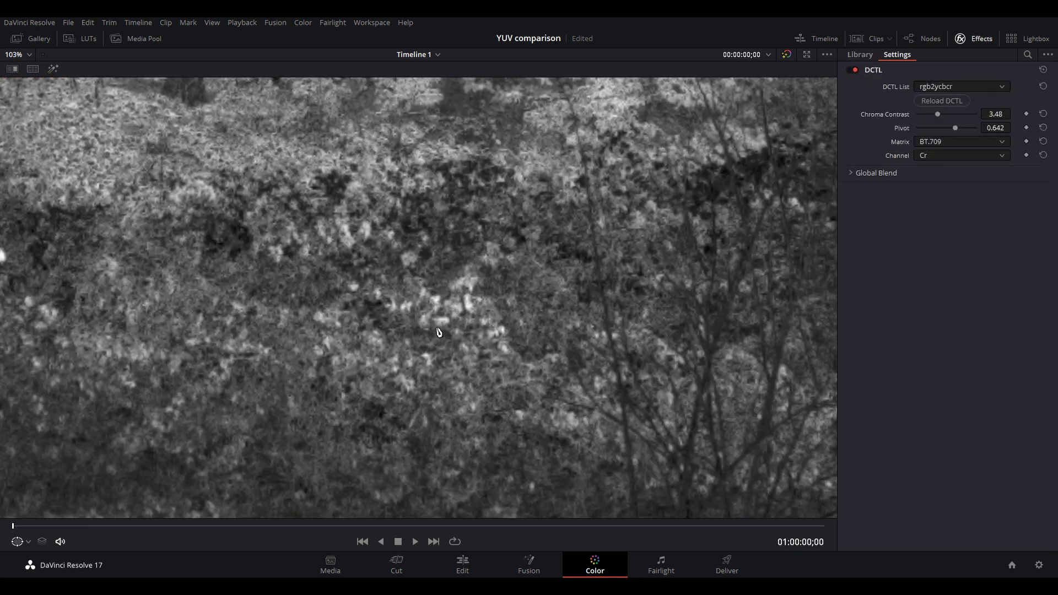
key(ctrl+z)
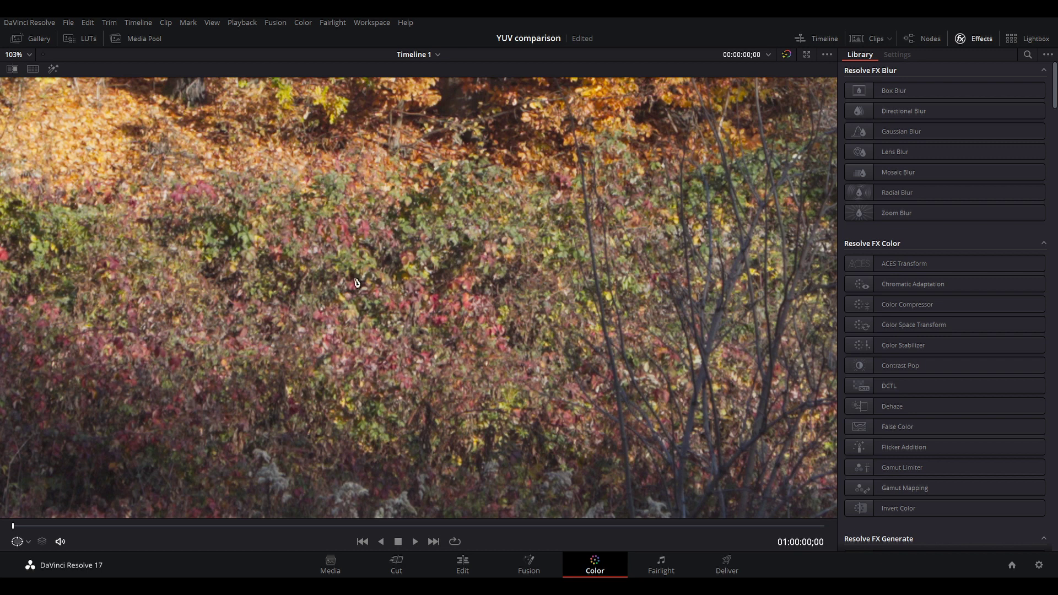
key(ctrl+shift+z)
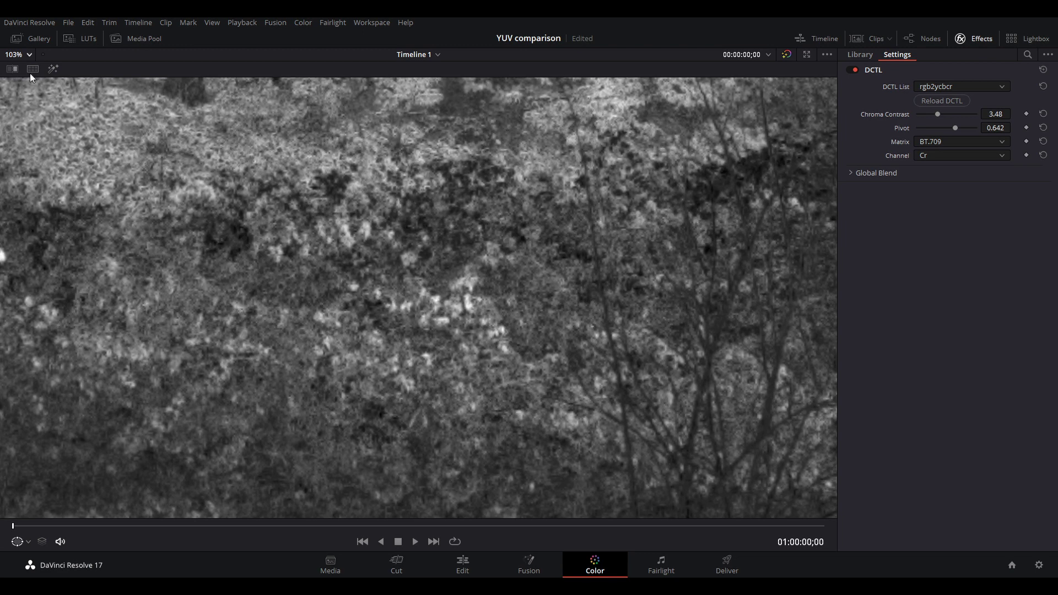
Fit the X-T3 F-Log frame to the viewer, then zoom in on the grayscale Cr image
key(shift+z)
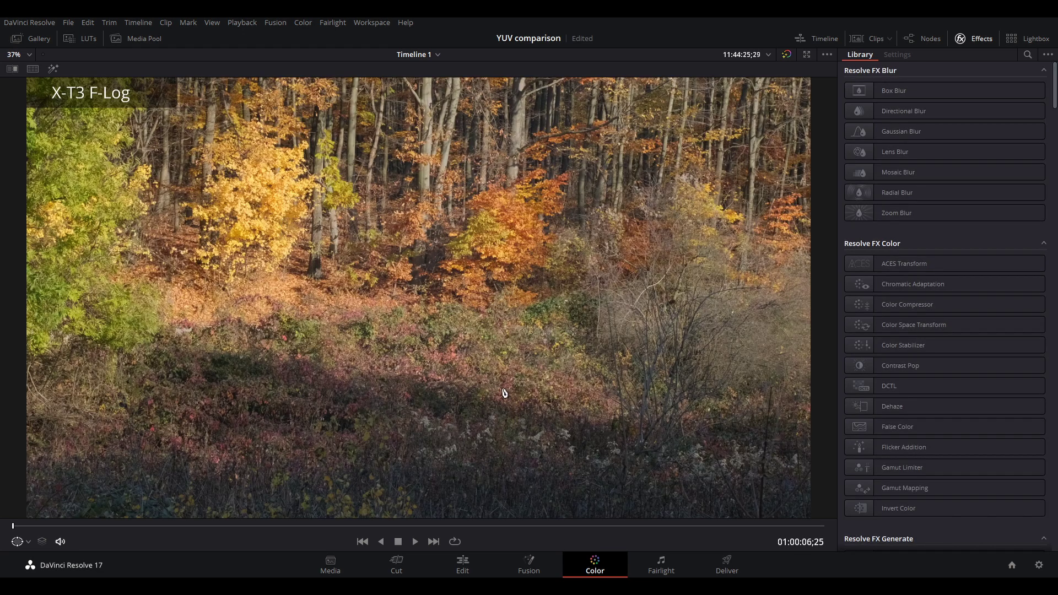
scroll(503, 399, up, 2)
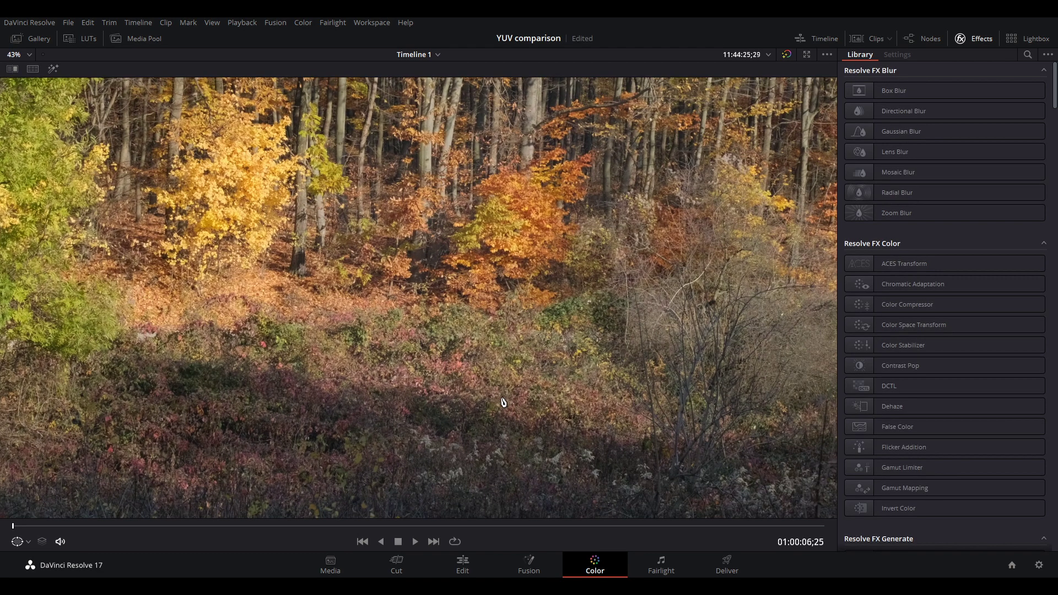
scroll(503, 400, up, 3)
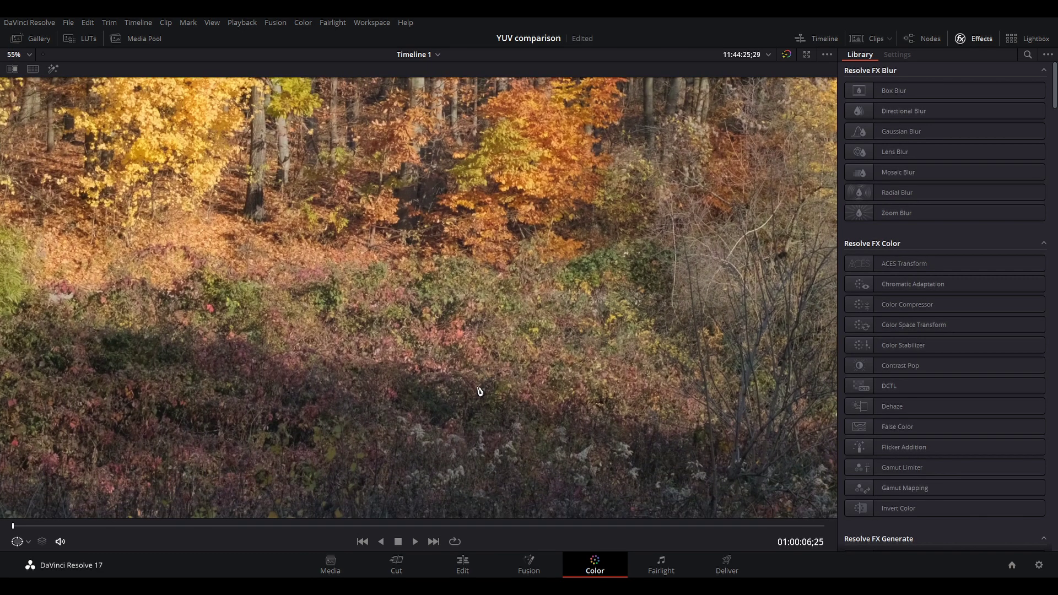
scroll(479, 391, up, 5)
scroll(479, 391, up, 1)
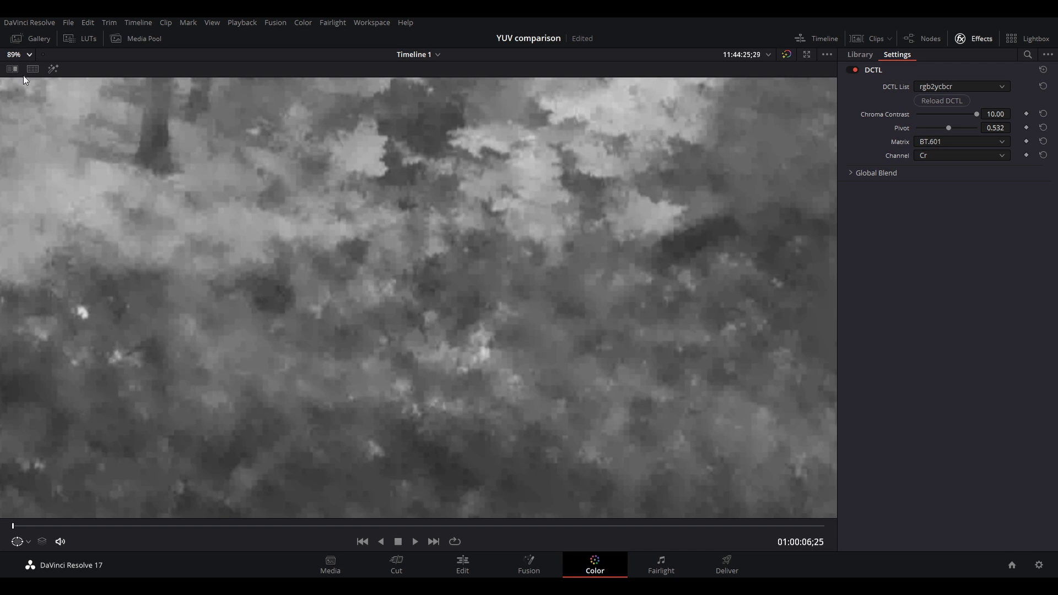
Fit the frame and alternate between the X-T3 F-Log and EOS R C-Log clips, ending on EOS R
key(shift+z)
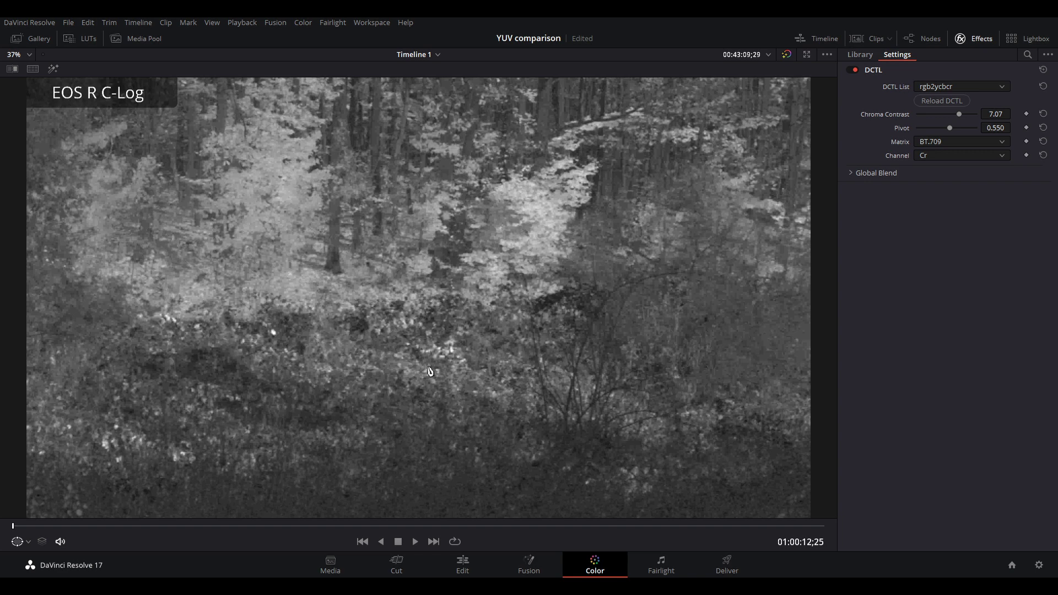
key(Up)
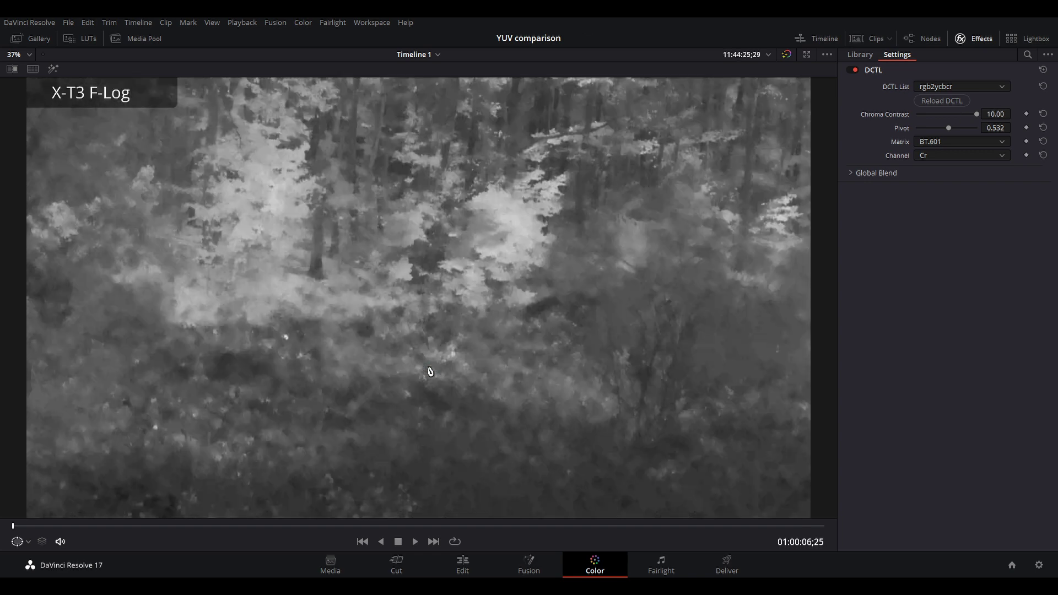
key(Down)
key(Up)
key(Down)
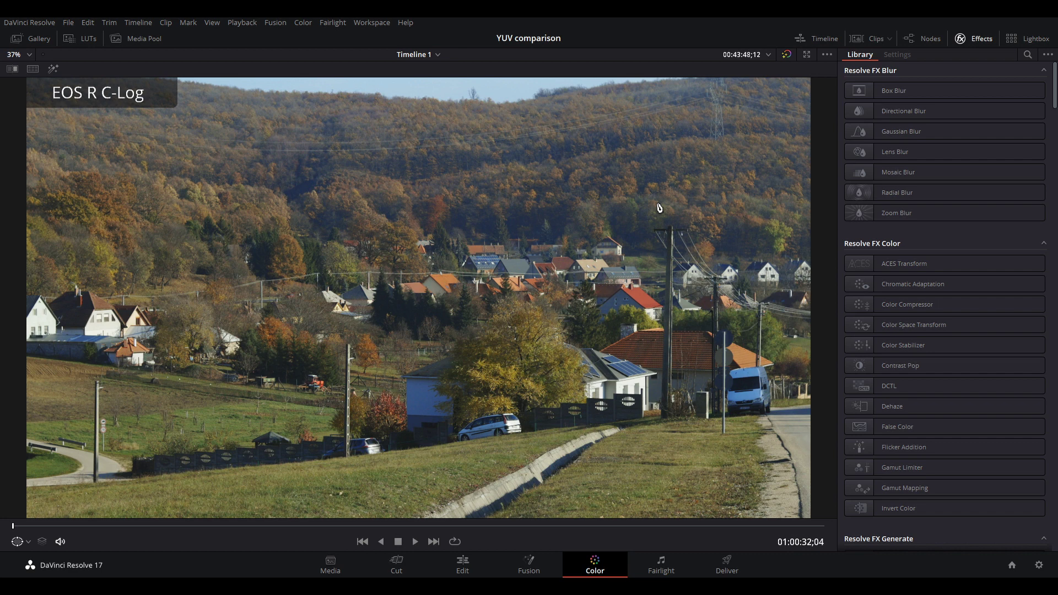
Zoom into the village hillside and pan the enlarged view to the right
scroll(721, 196, up, 3)
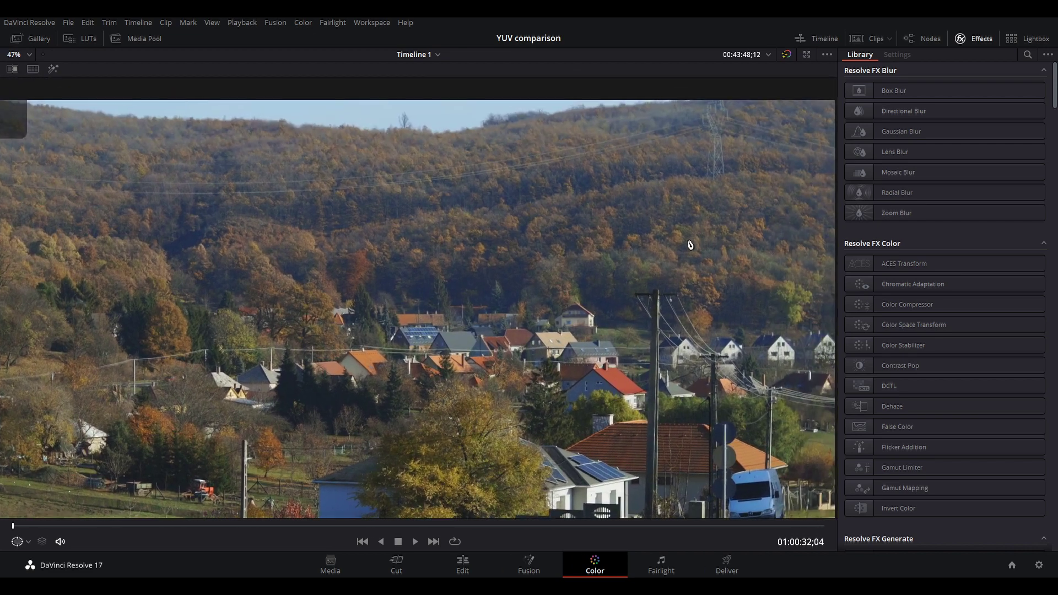
scroll(689, 245, up, 4)
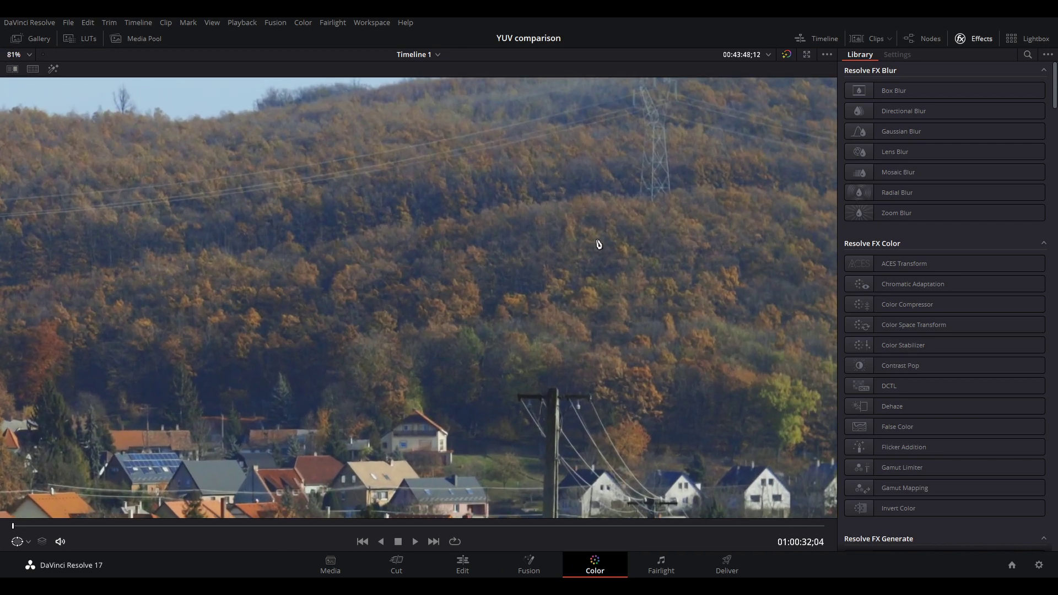
scroll(599, 247, up, 2)
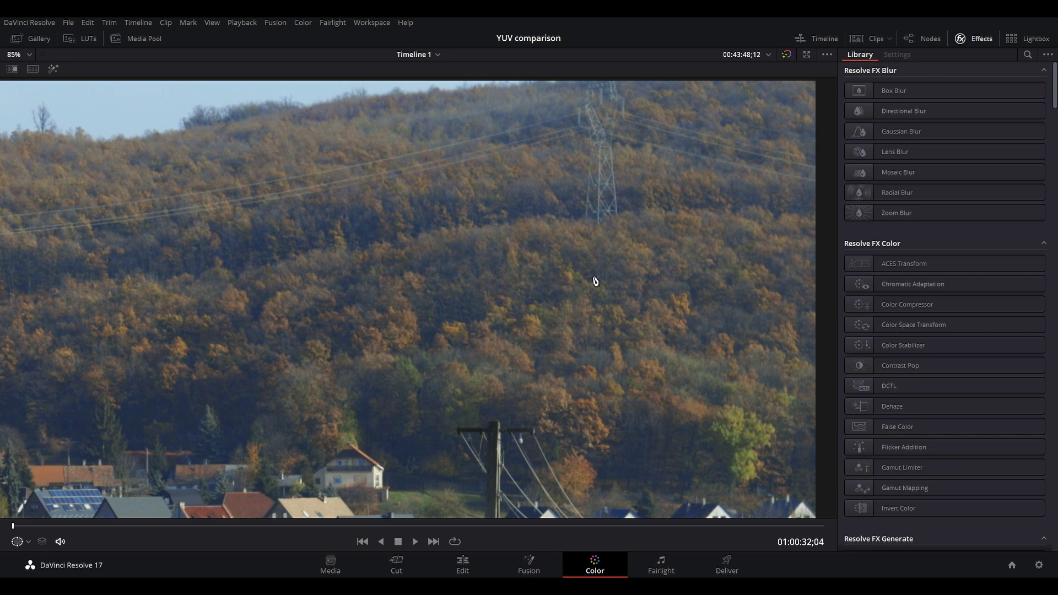
drag(595, 281, 612, 280)
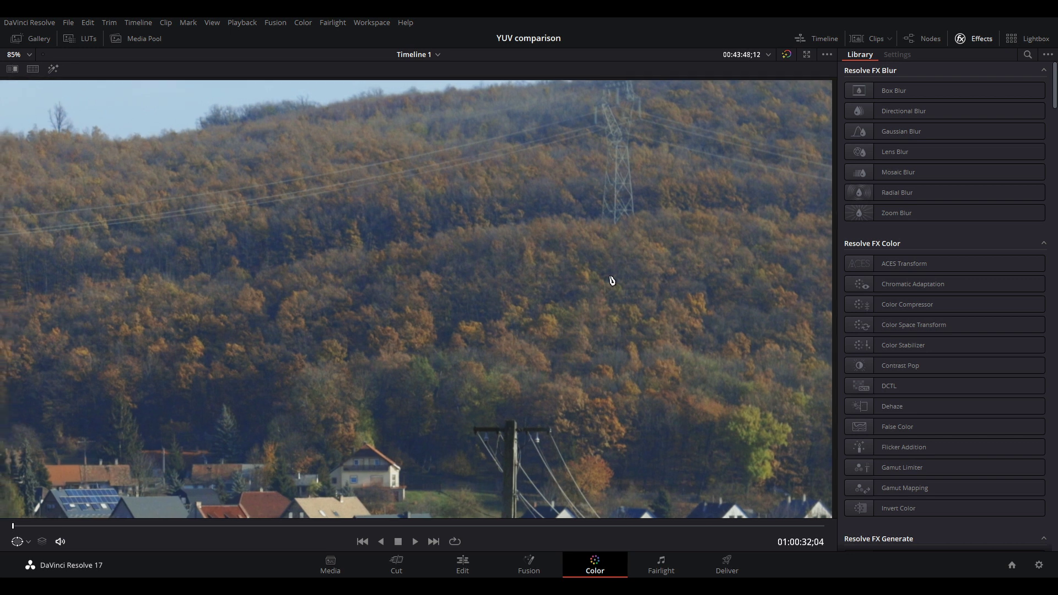
Compare the EOS R C-Log and X-T3 F-Log village clips, then apply the DCTL chroma effect to both
key(Down)
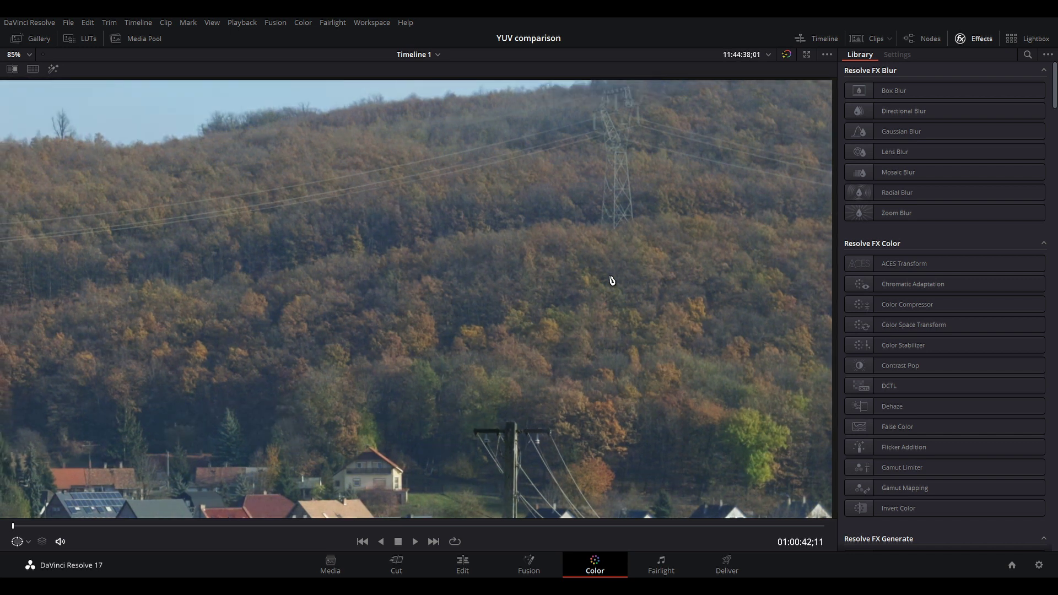
key(Up)
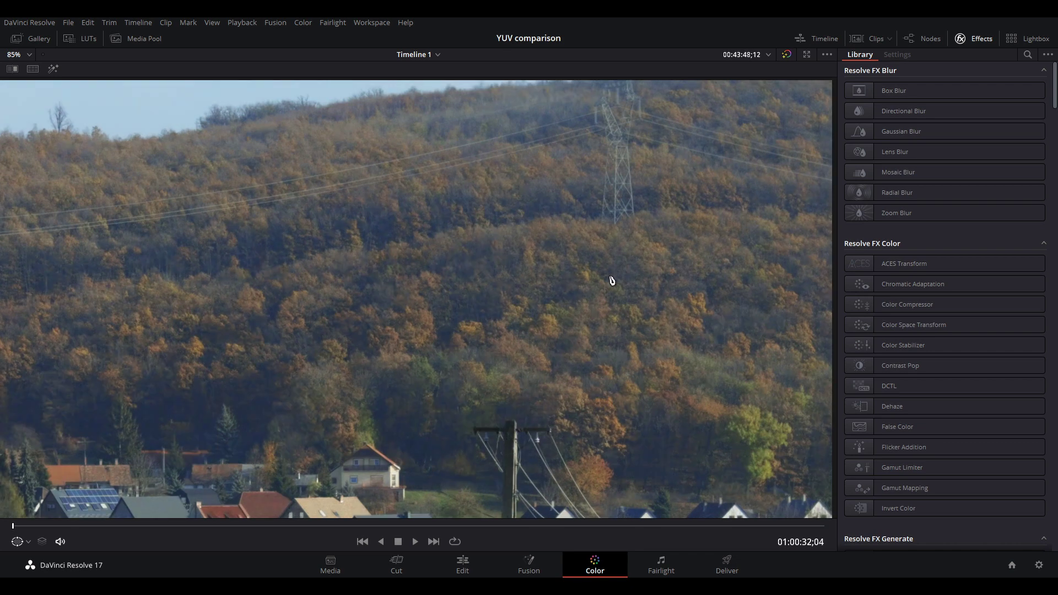
key(Down)
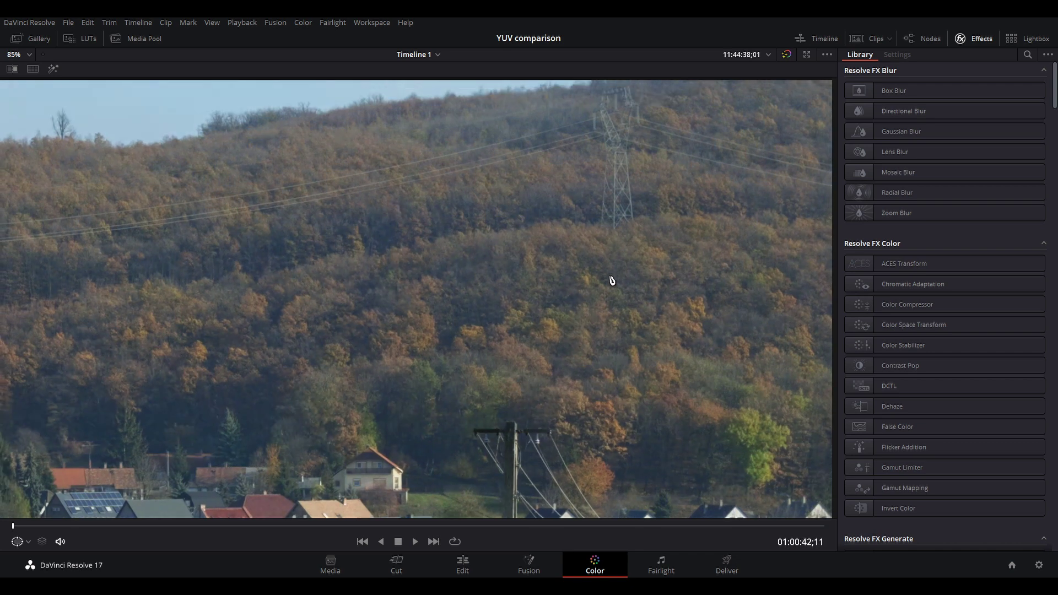
key(Up)
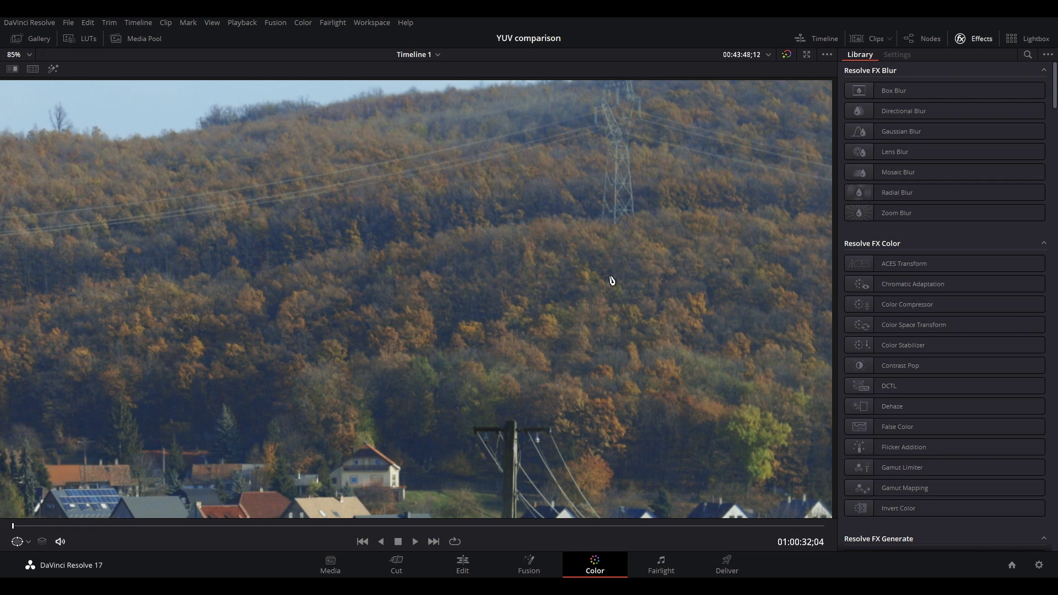
drag(611, 273, 610, 273)
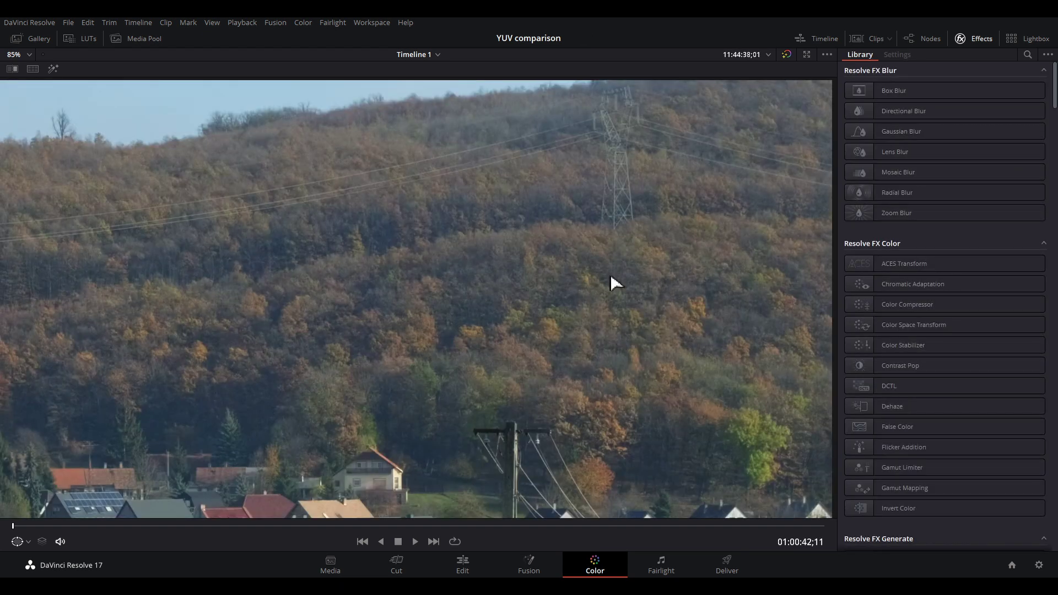
drag(610, 274, 612, 280)
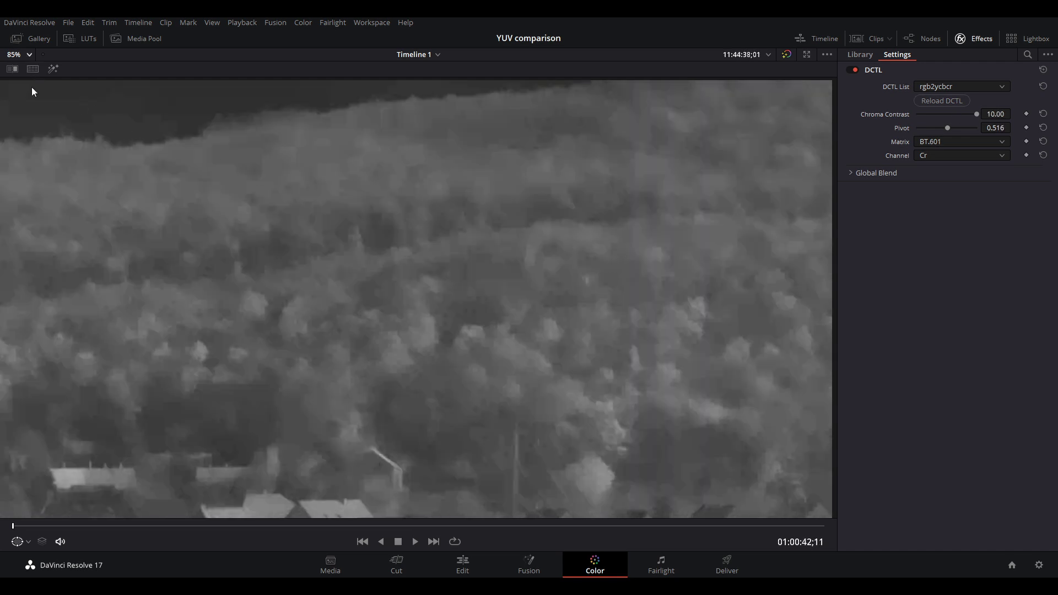
Fit the X-T3 F-Log frame, then flip repeatedly between the EOS R C-Log and X-T3 F-Log Cr views
key(shift+z)
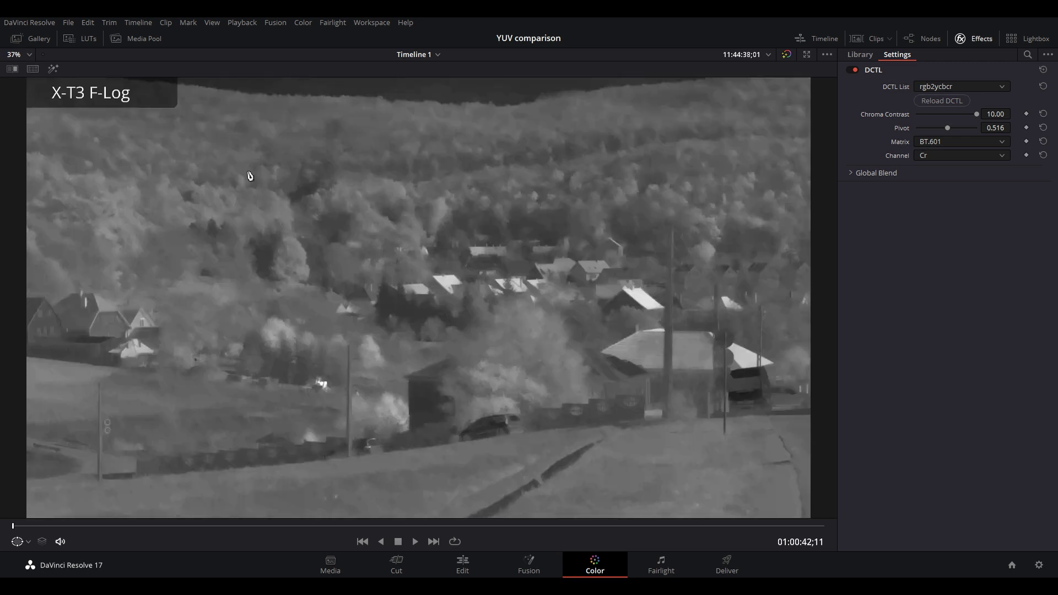
key(Up)
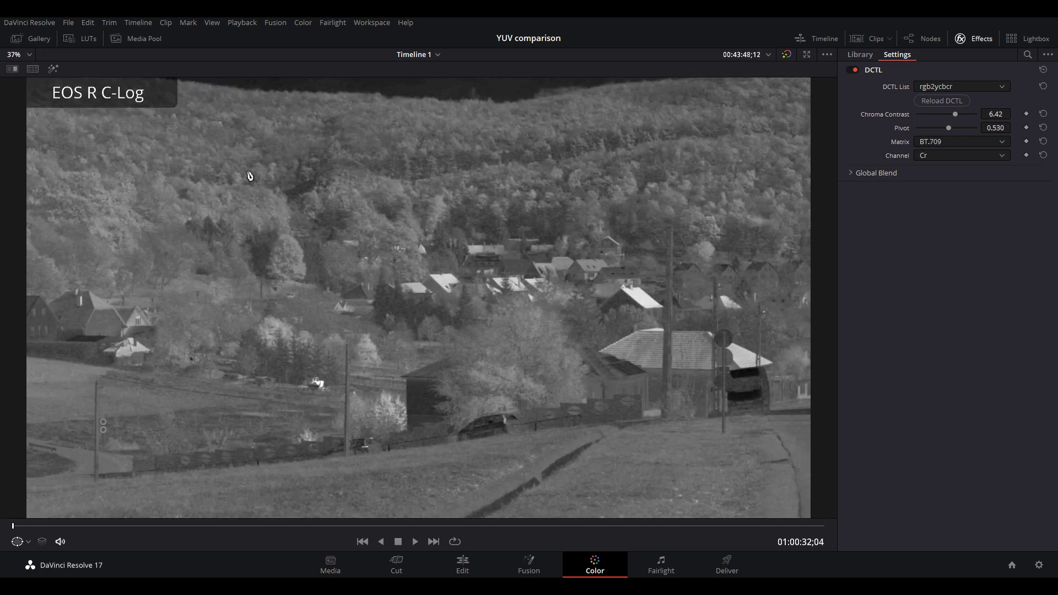
key(Down)
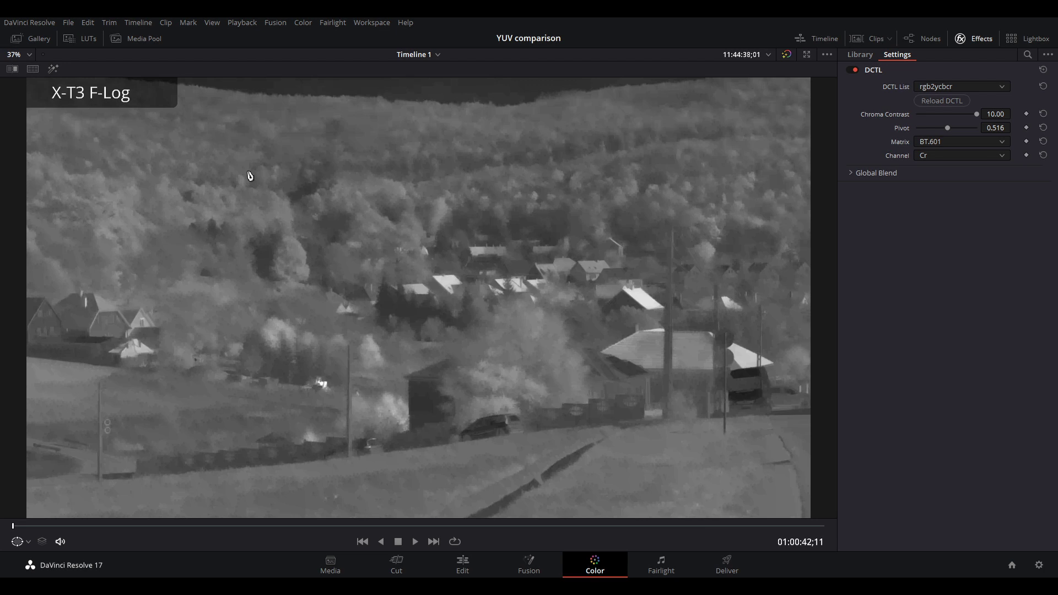
key(Up)
key(Down)
key(Up)
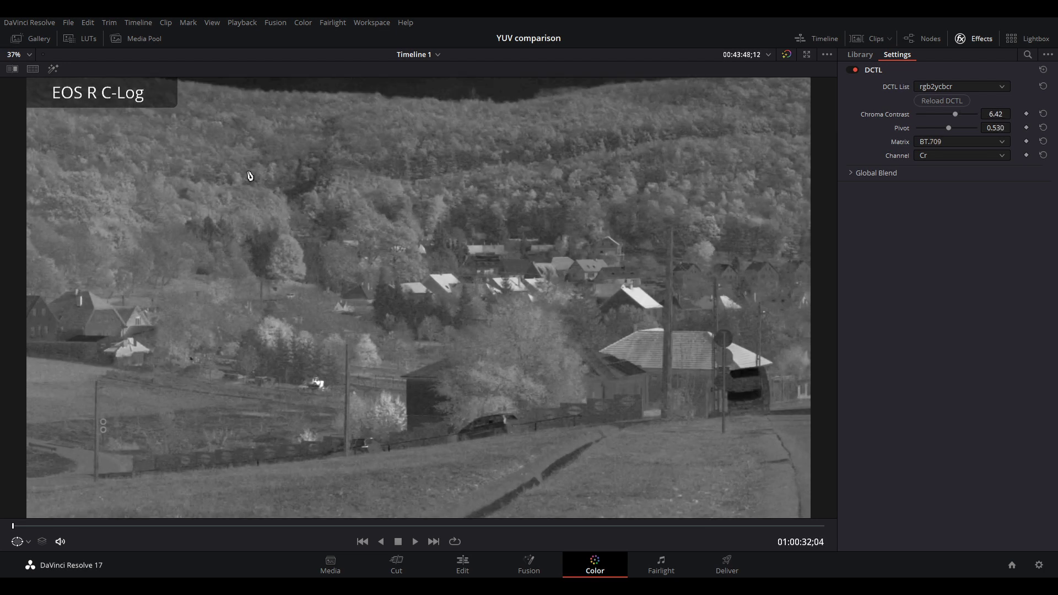
key(Down)
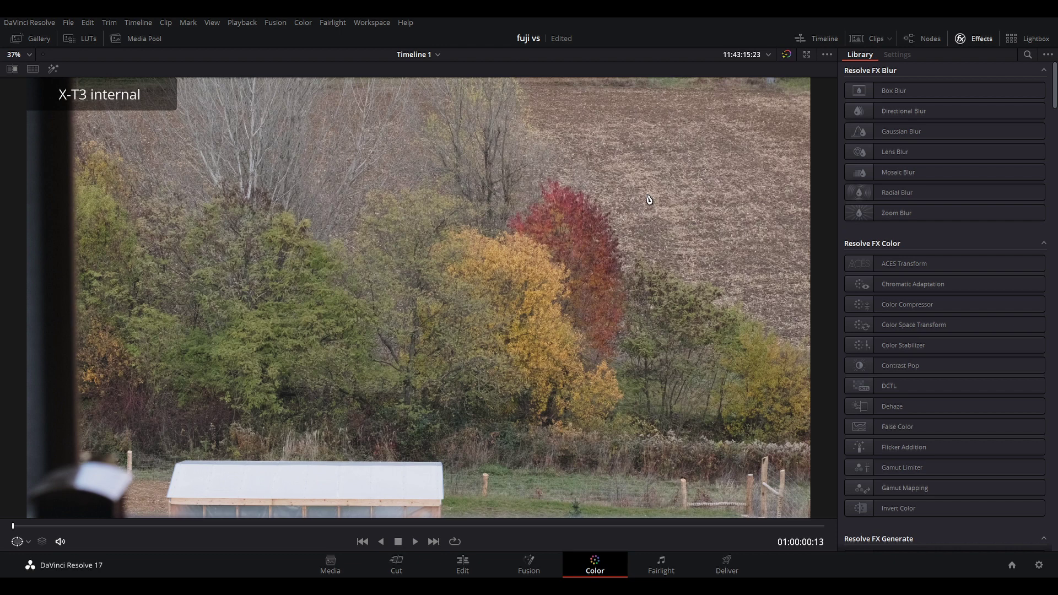
Flip repeatedly between the X-T3 internal and external recordings to compare them
key(Down)
key(Up)
key(Down)
key(Up)
key(Down)
key(Up)
key(Down)
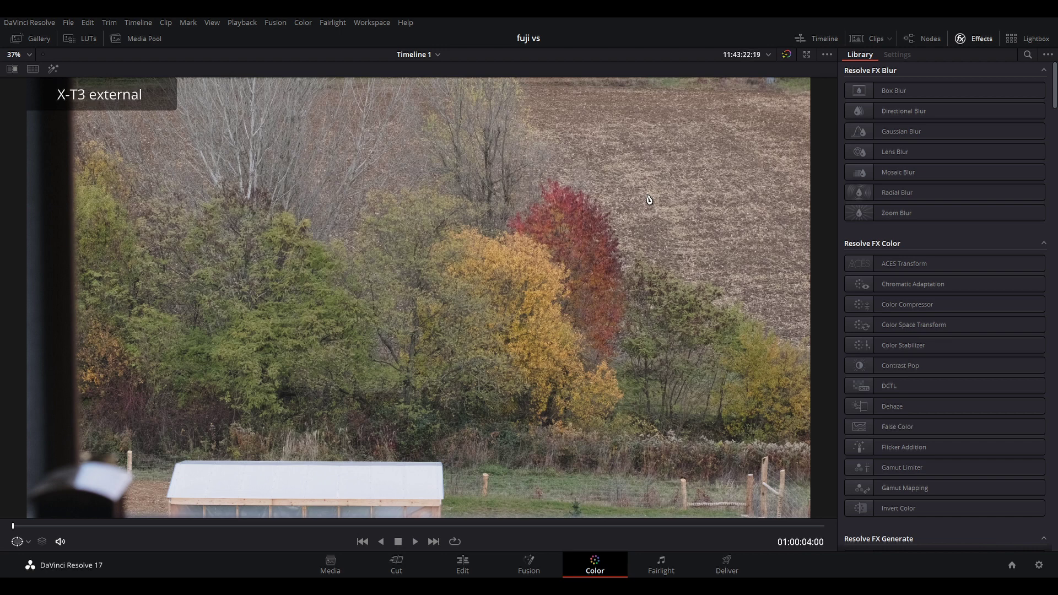
key(Up)
key(Down)
key(Down)
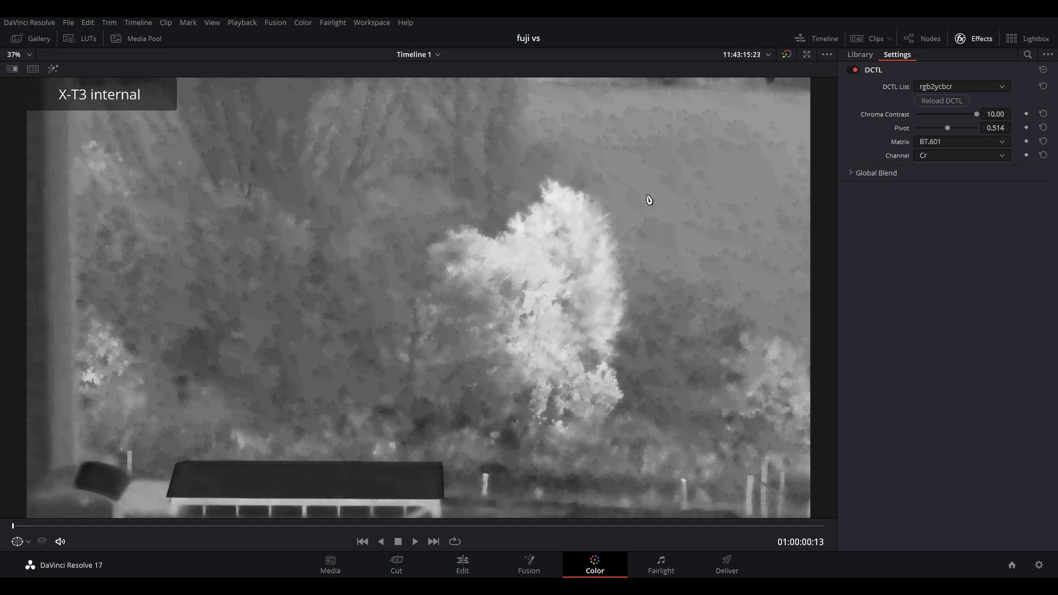
Toggle between the X-T3 internal and external Cr views, ending on the external clip
key(Down)
key(Up)
key(Down)
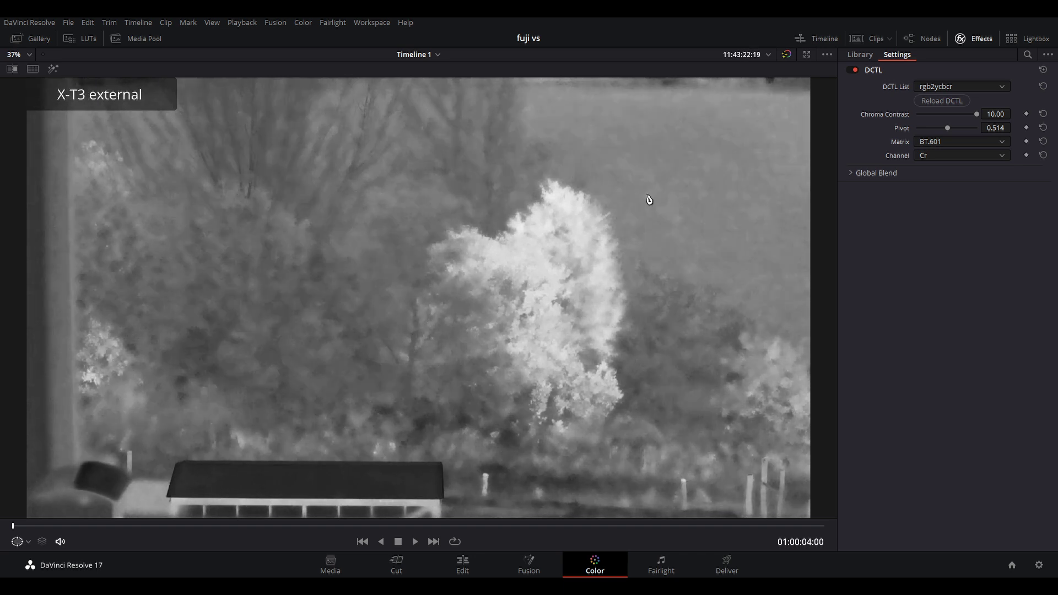
key(Up)
key(Down)
key(Down)
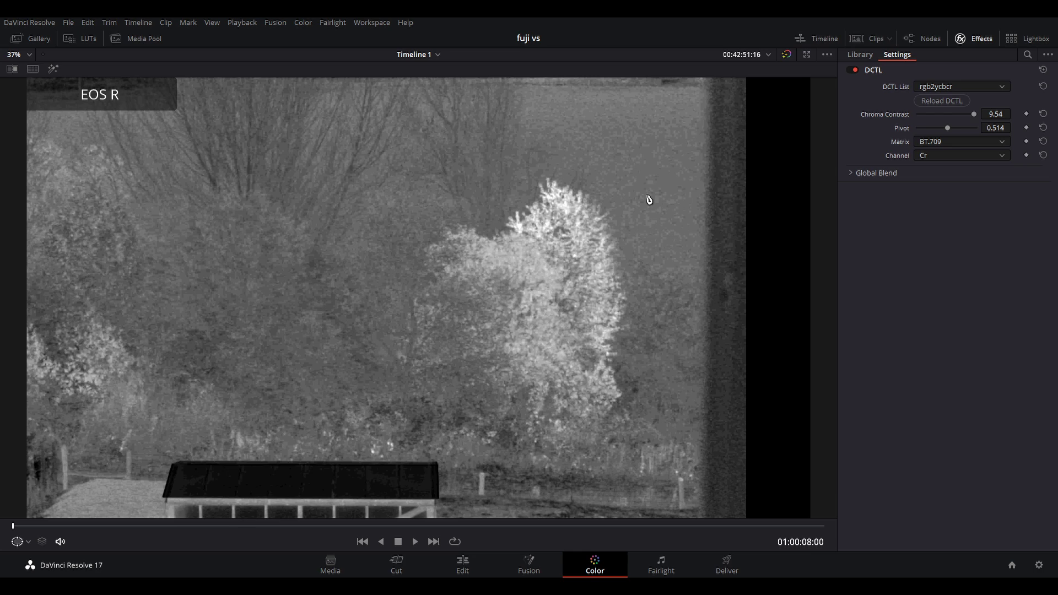
Compare the EOS R Cr view against the X-T3 external Cr view
key(Up)
key(Down)
key(Up)
key(Down)
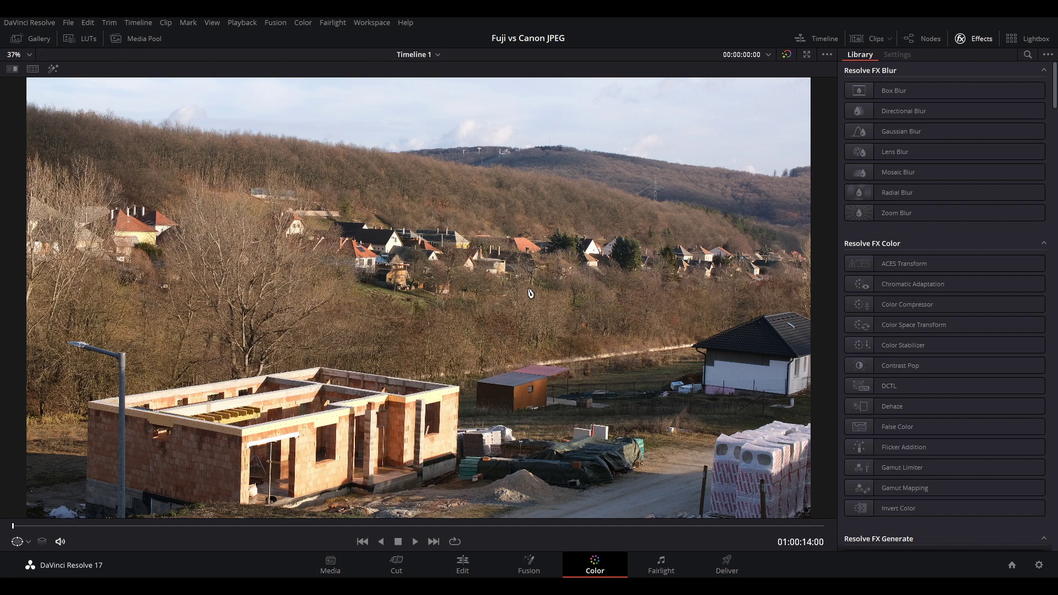
Compare the darker JPEG still with the brighter 01:00:19:00 one, ending on the brighter still
key(Down)
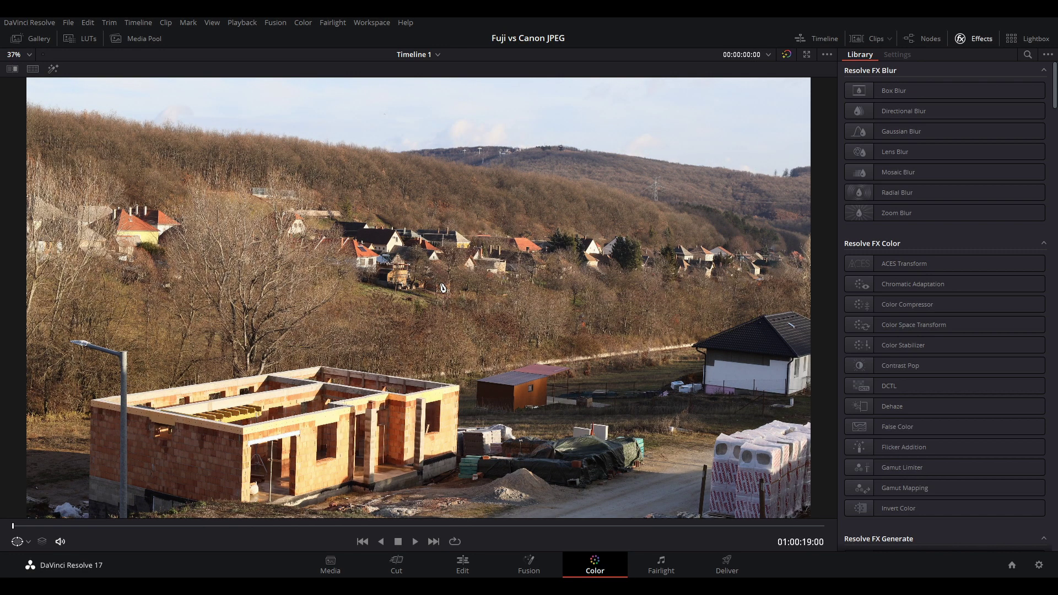
key(Up)
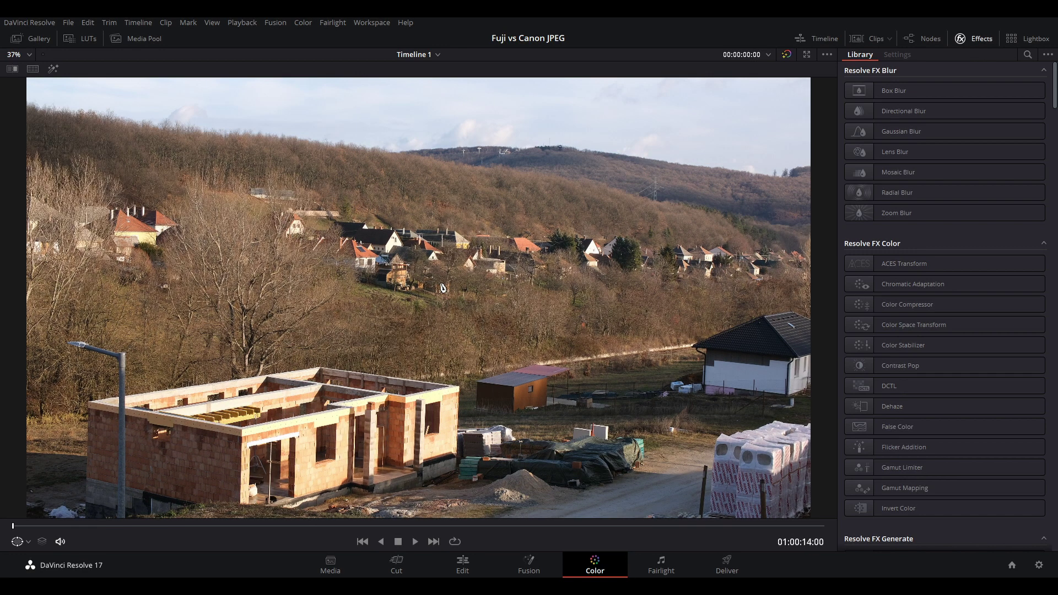
key(Down)
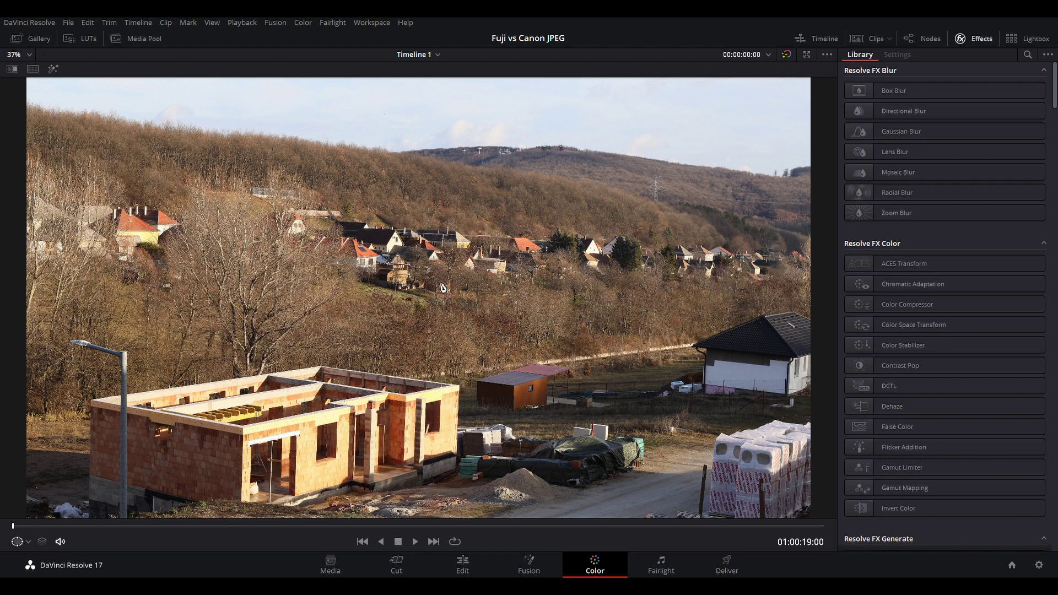
Apply the DCTL chroma effect to the JPEG still and zoom the viewer to 81%
drag(441, 284, 443, 287)
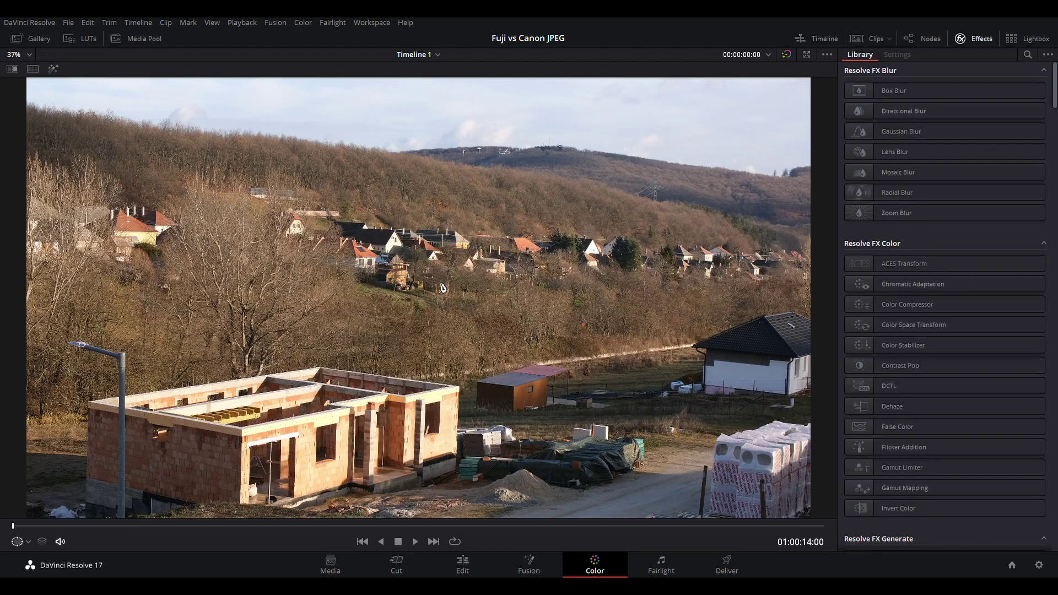
drag(441, 284, 442, 287)
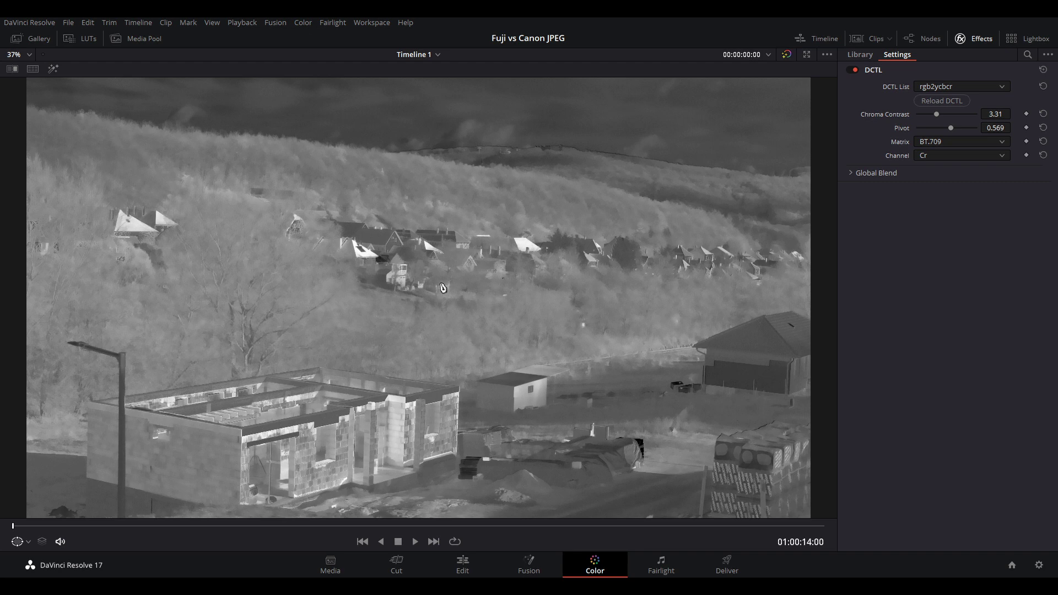
scroll(560, 267, up, 4)
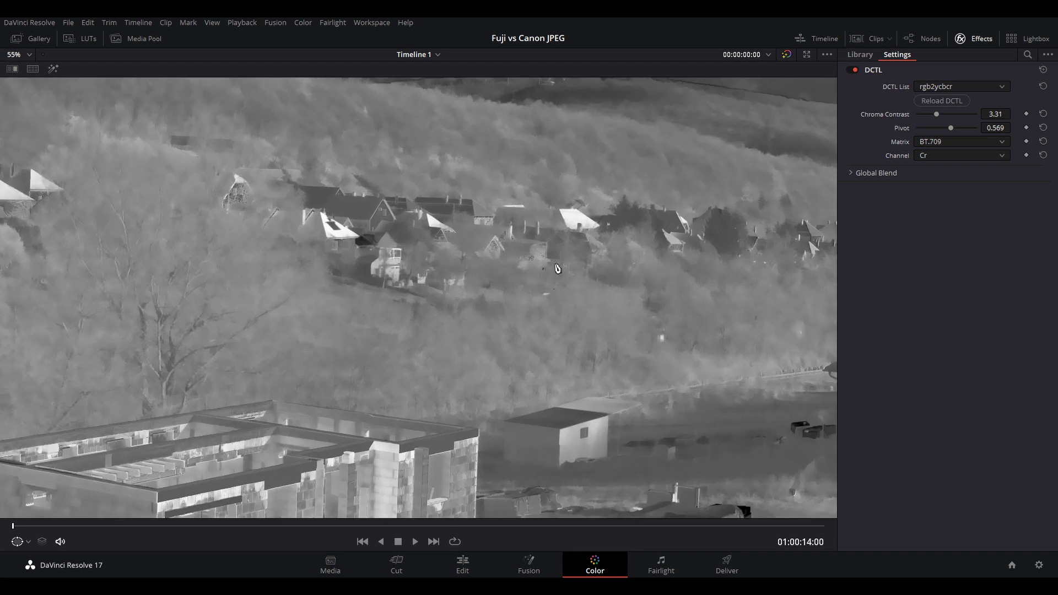
scroll(561, 312, up, 3)
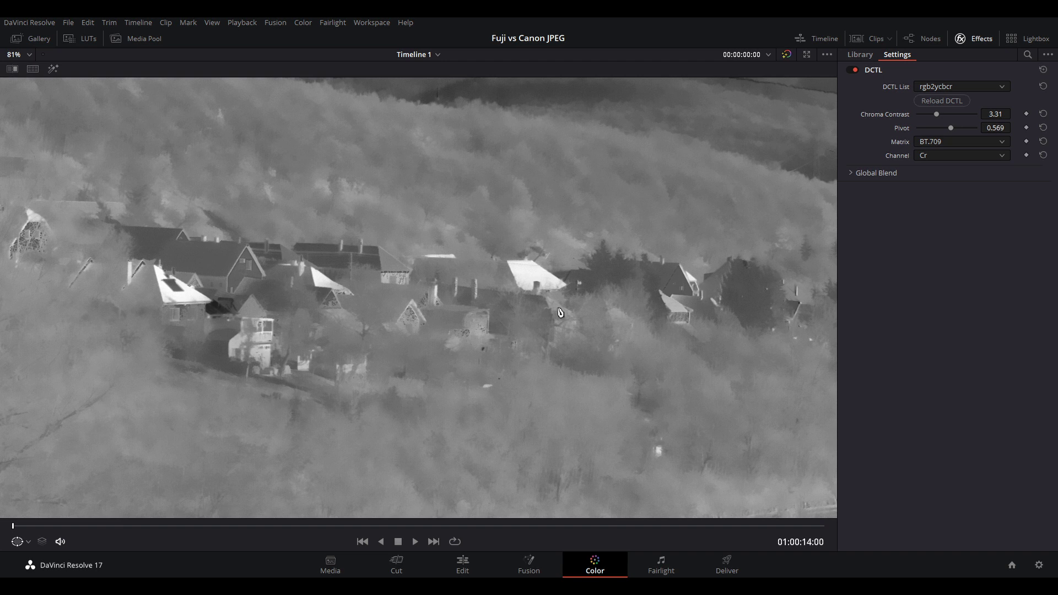
Compare the 01:00:19:00 and 01:00:14:00 Cr views, ending on 01:00:19:00
key(Down)
key(Up)
key(Down)
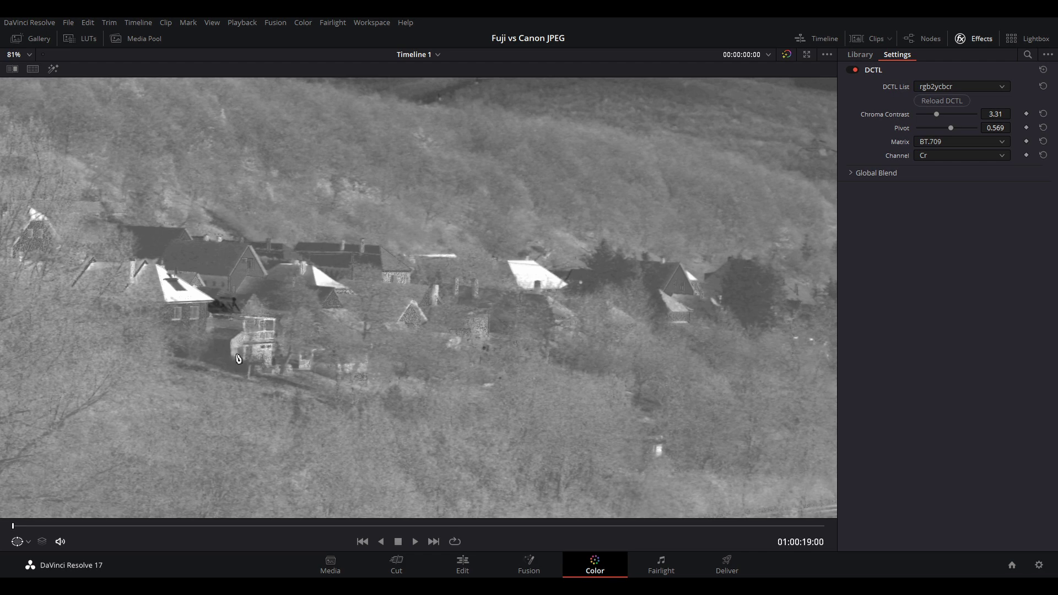
Zoom to 145% on the brick house and compare the 01:00:14:00 and 01:00:19:00 wall detail
scroll(147, 422, up, 5)
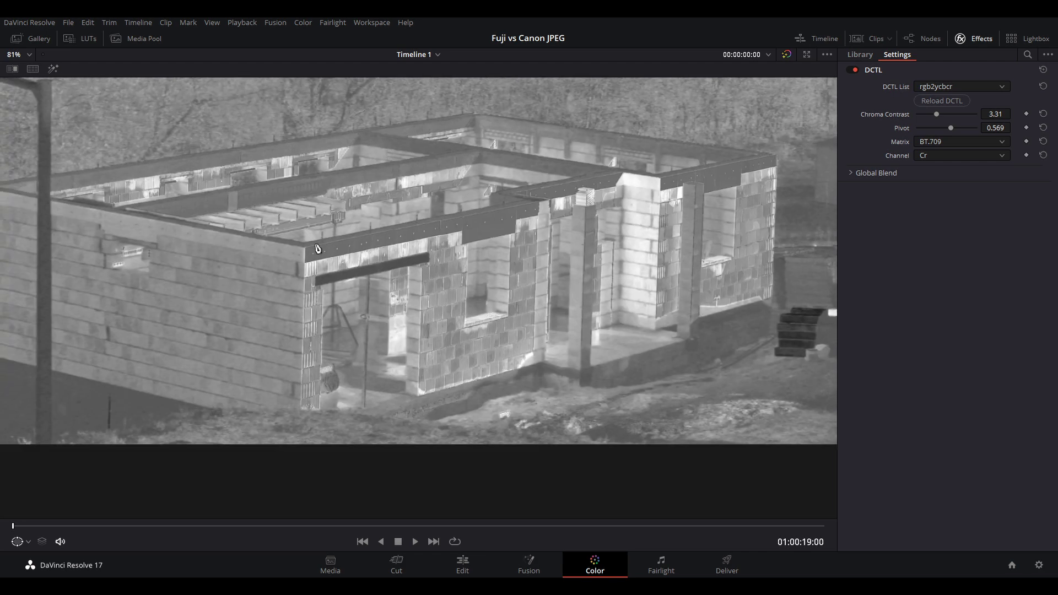
scroll(322, 307, up, 4)
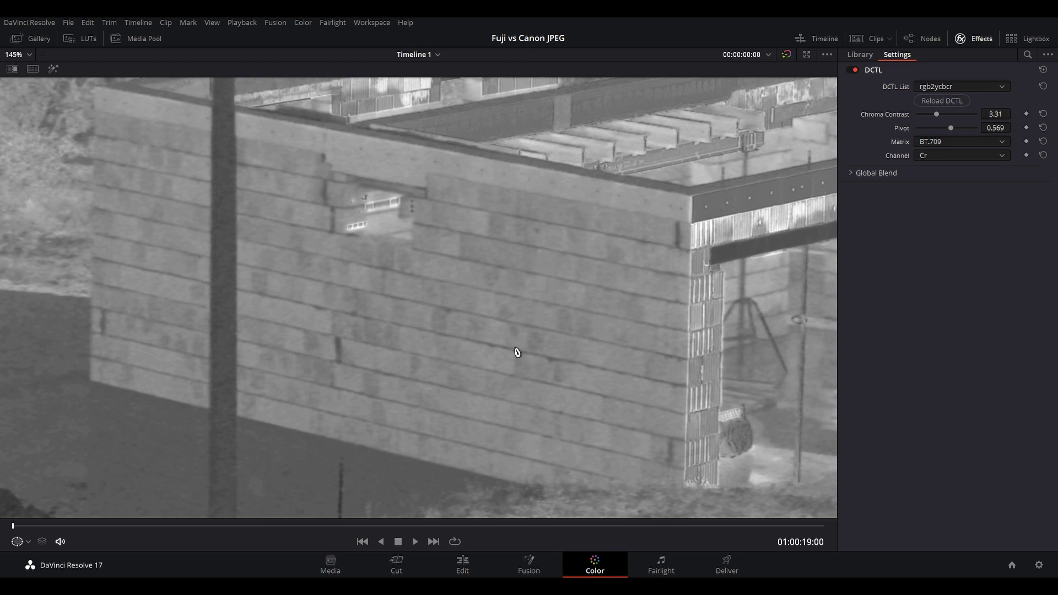
key(Up)
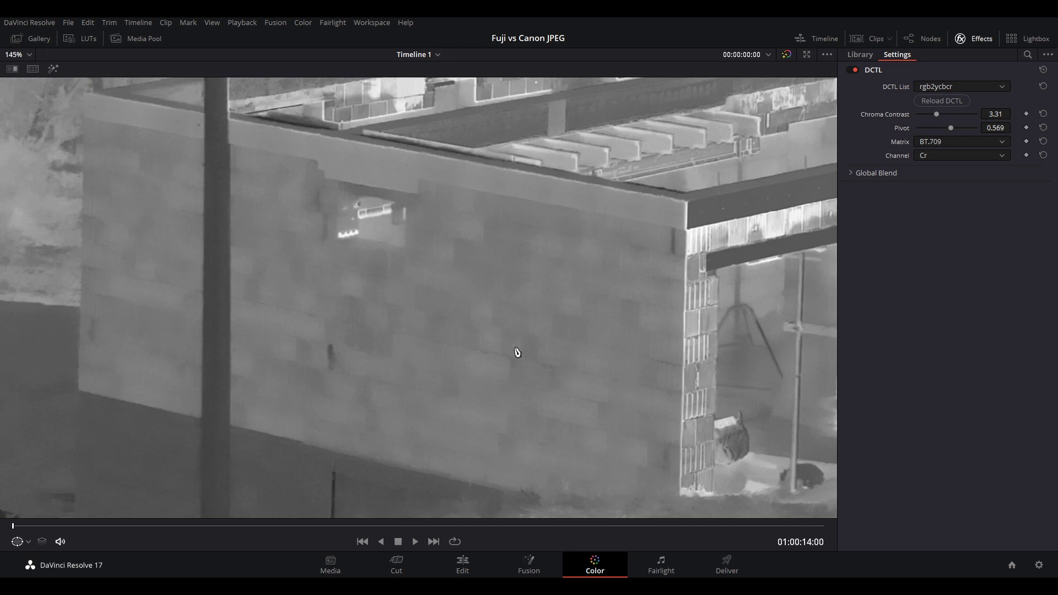
key(Down)
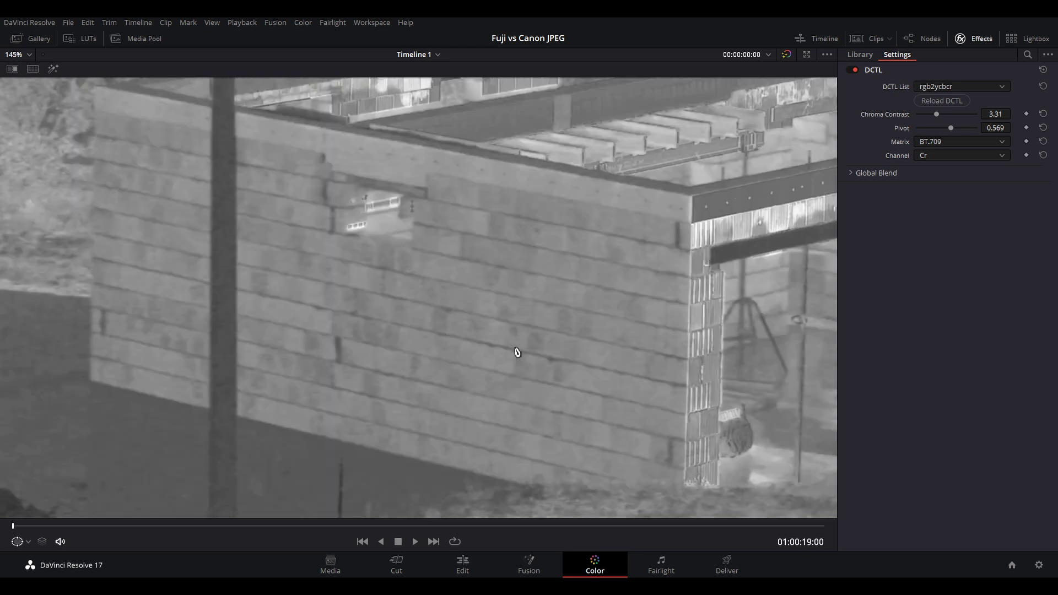
key(Up)
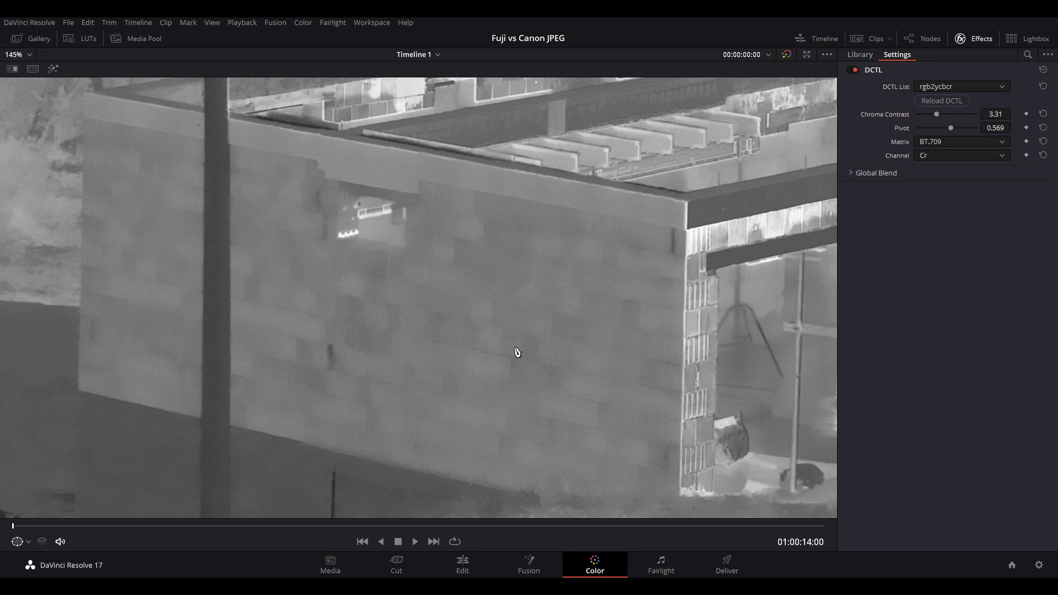
Remove the Cr effect from the 01:00:14:00 and 01:00:19:00 stills, ending on 01:00:14:00 in colour
key(ctrl+z)
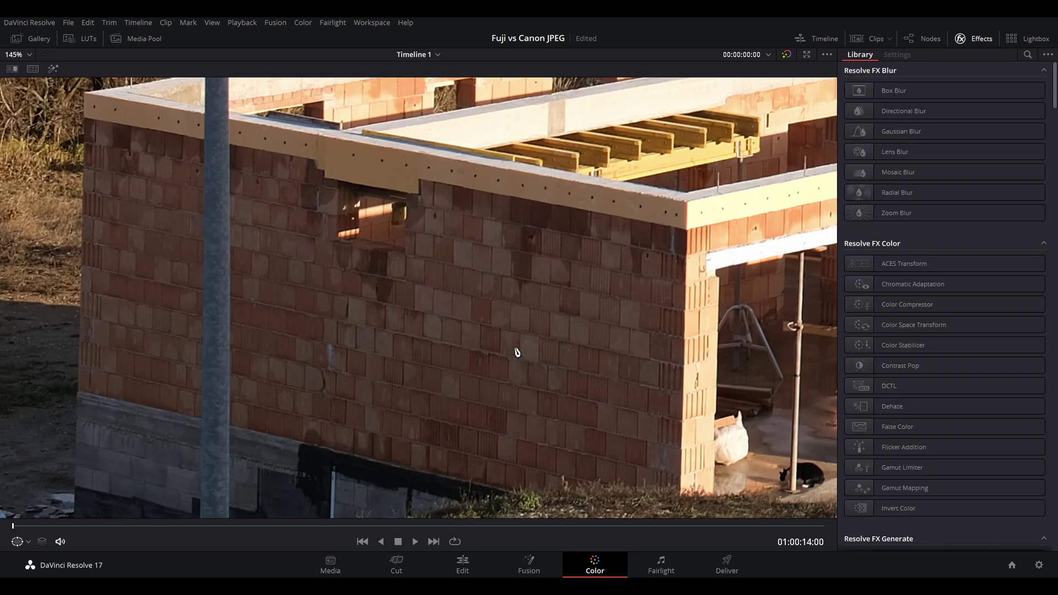
key(Down)
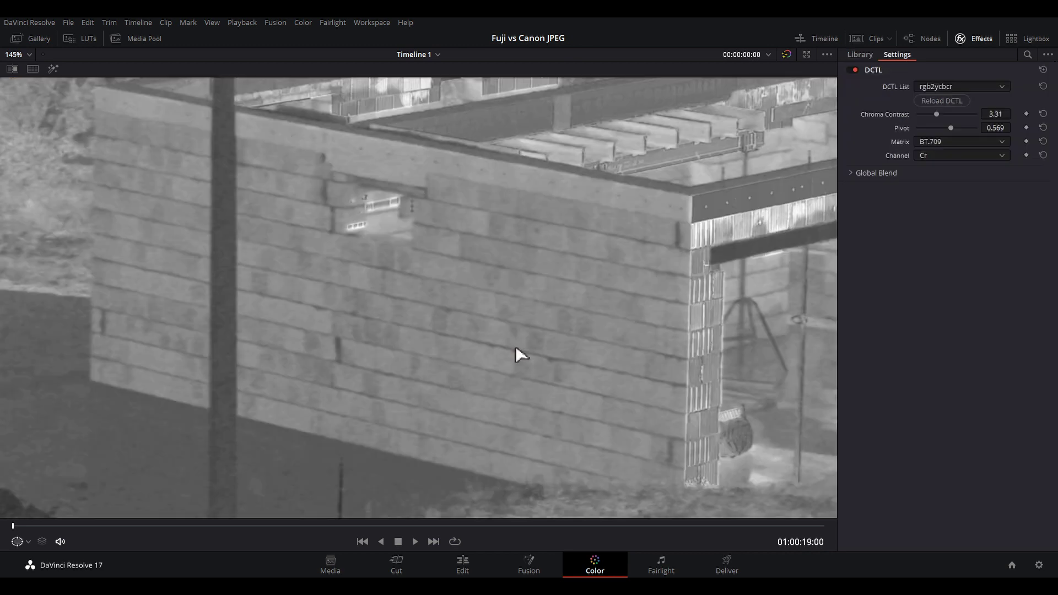
key(ctrl+z)
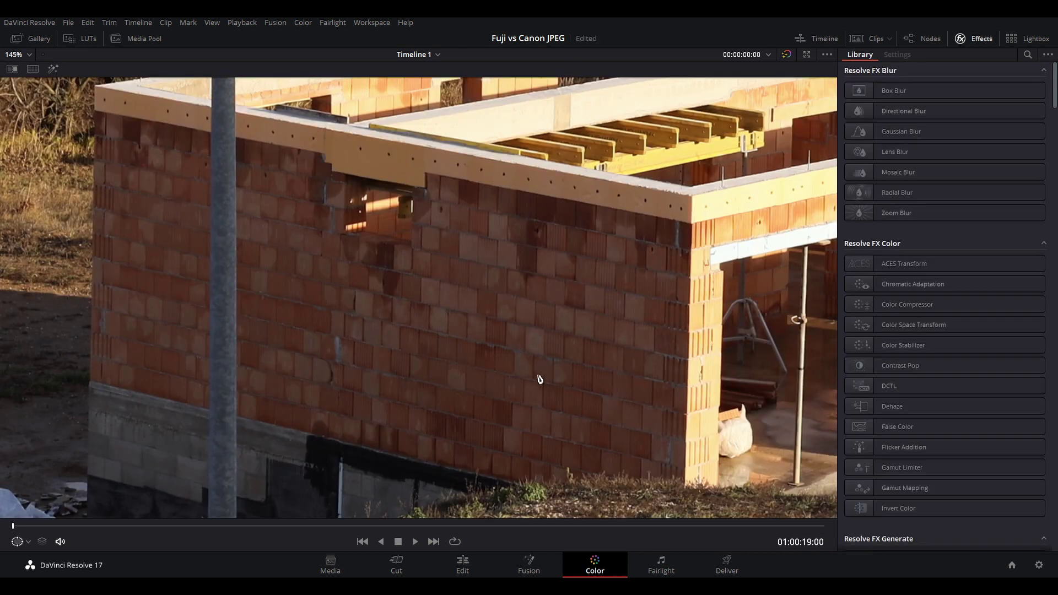
key(Up)
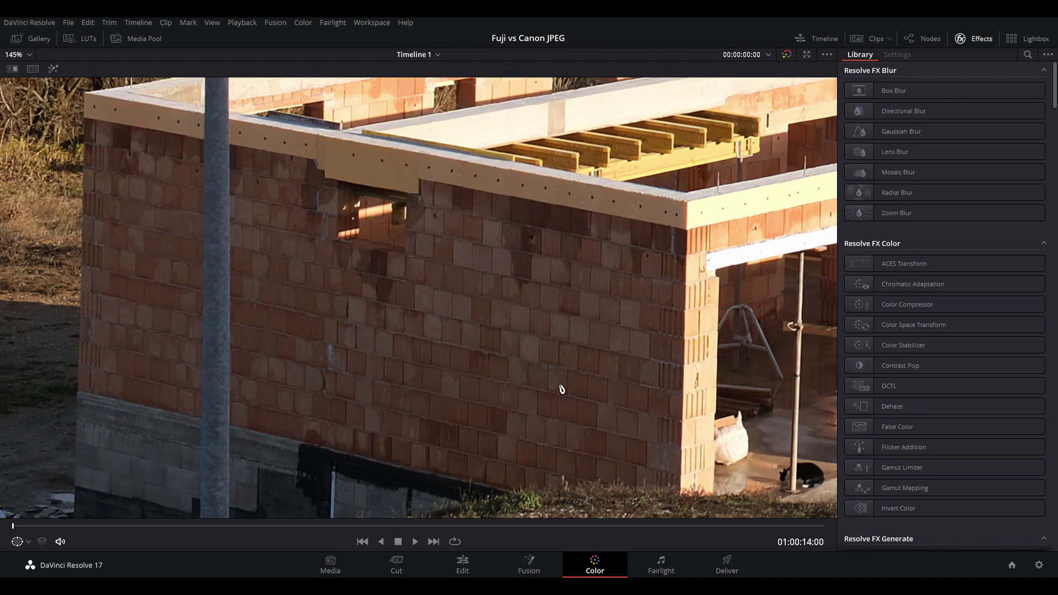